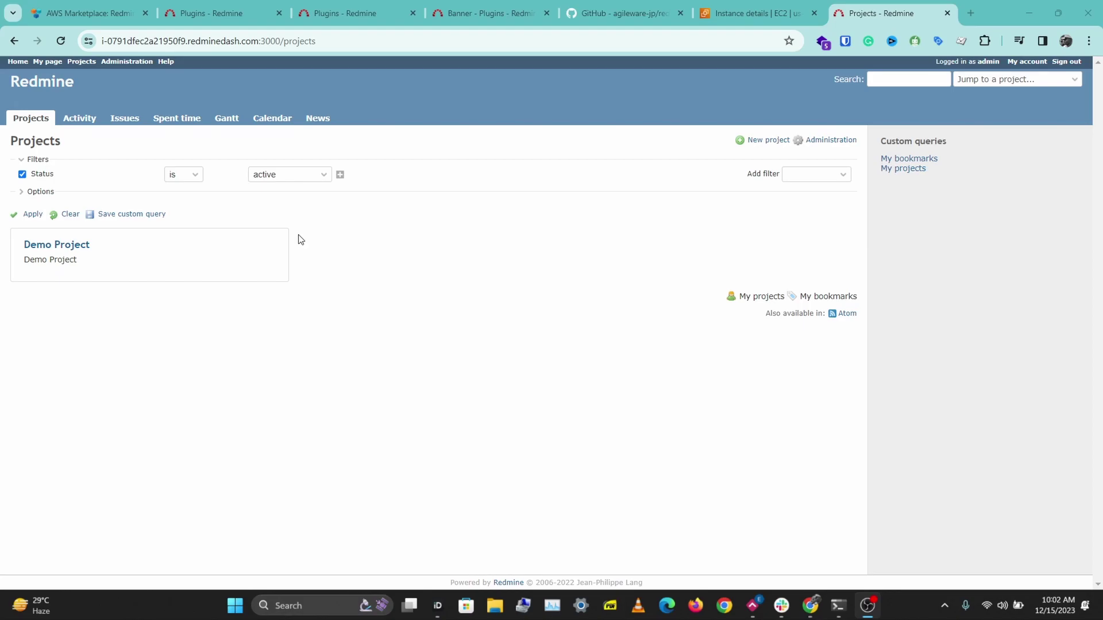
Go to Administration > Settings > Plugins, which reports no data to display.
left_click(138, 62)
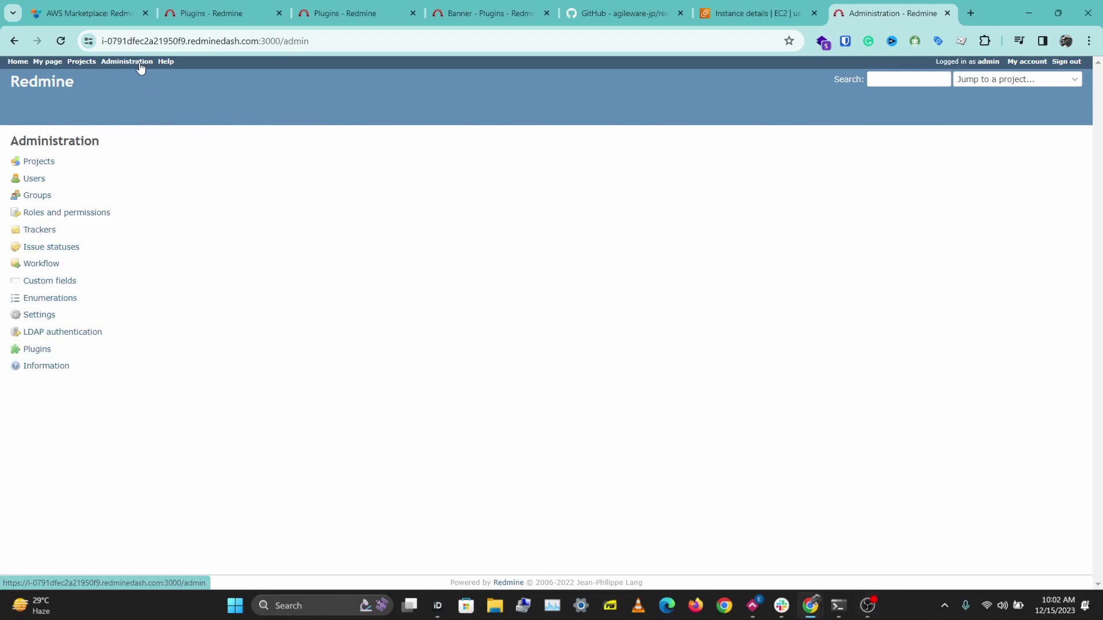
left_click(39, 315)
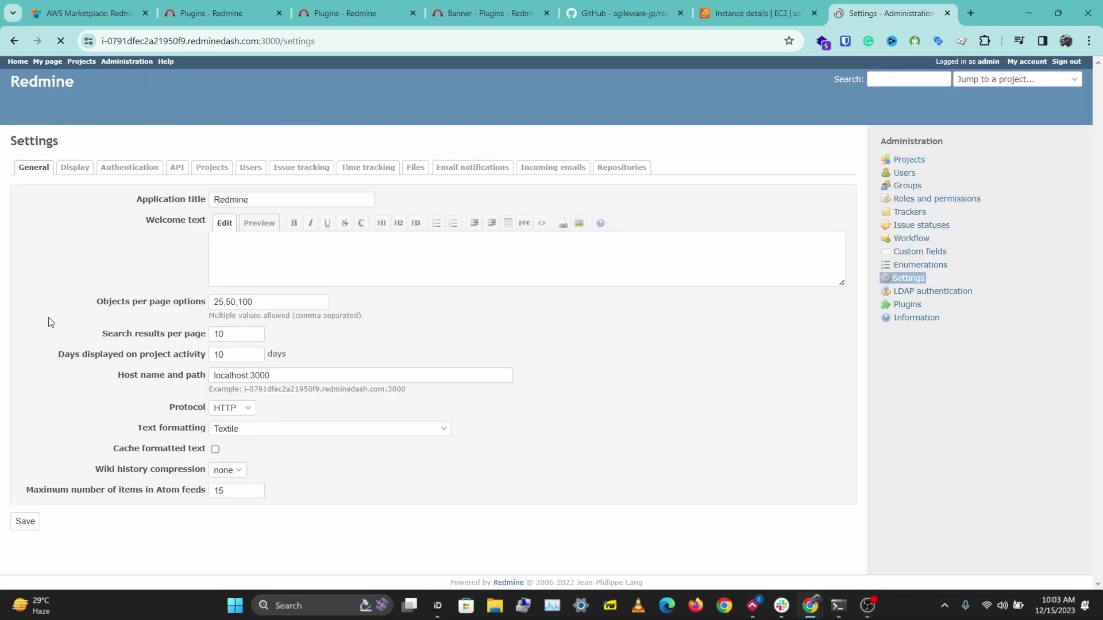
left_click(908, 305)
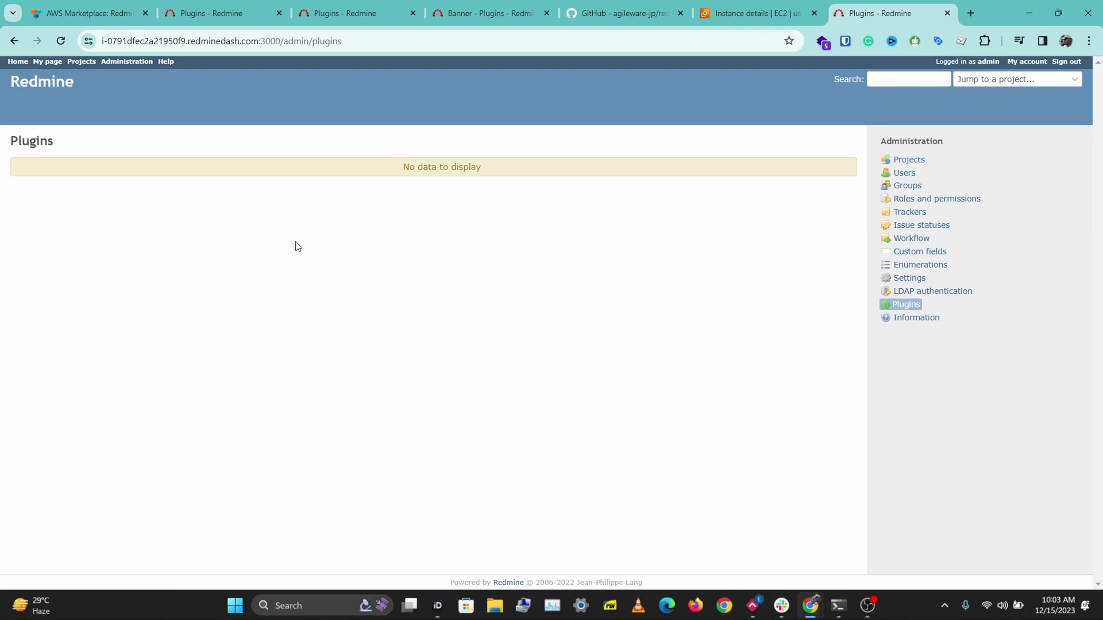
Browse all plugins in the redmine.org Plugins Directory, then view the Banner plugin's page.
left_click(186, 8)
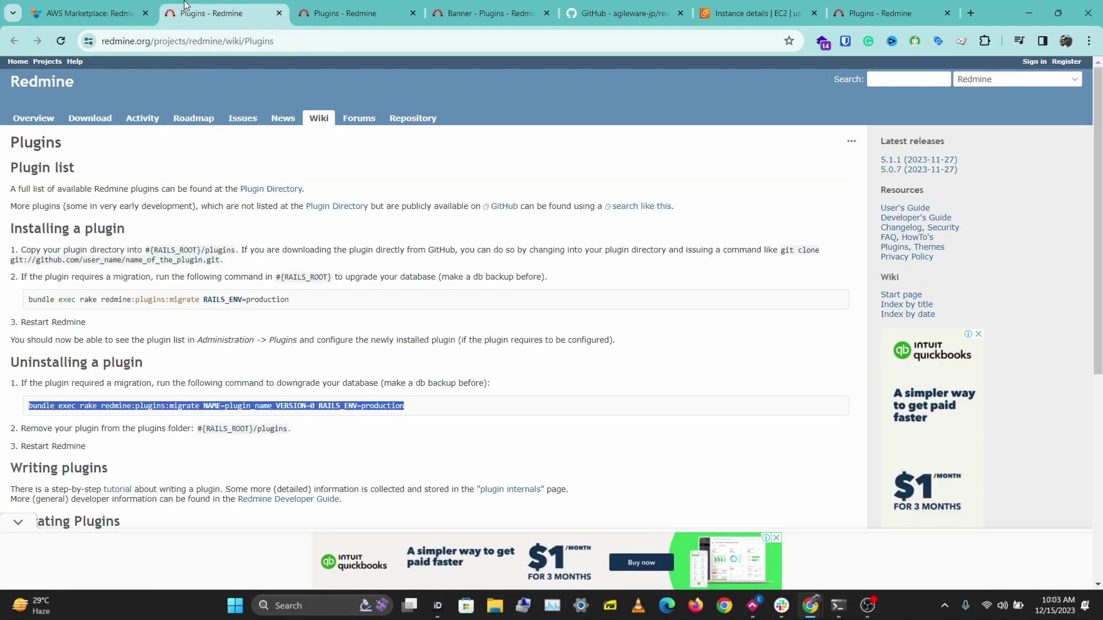
left_click(348, 8)
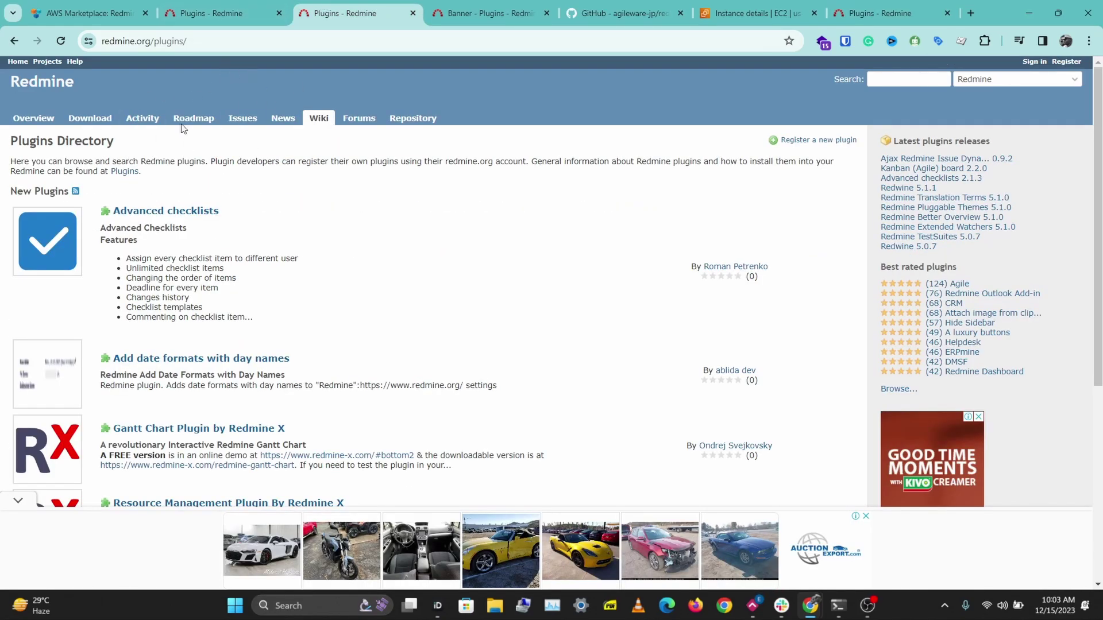
scroll(276, 254, "down", 4)
scroll(264, 256, "down", 2)
left_click(67, 325)
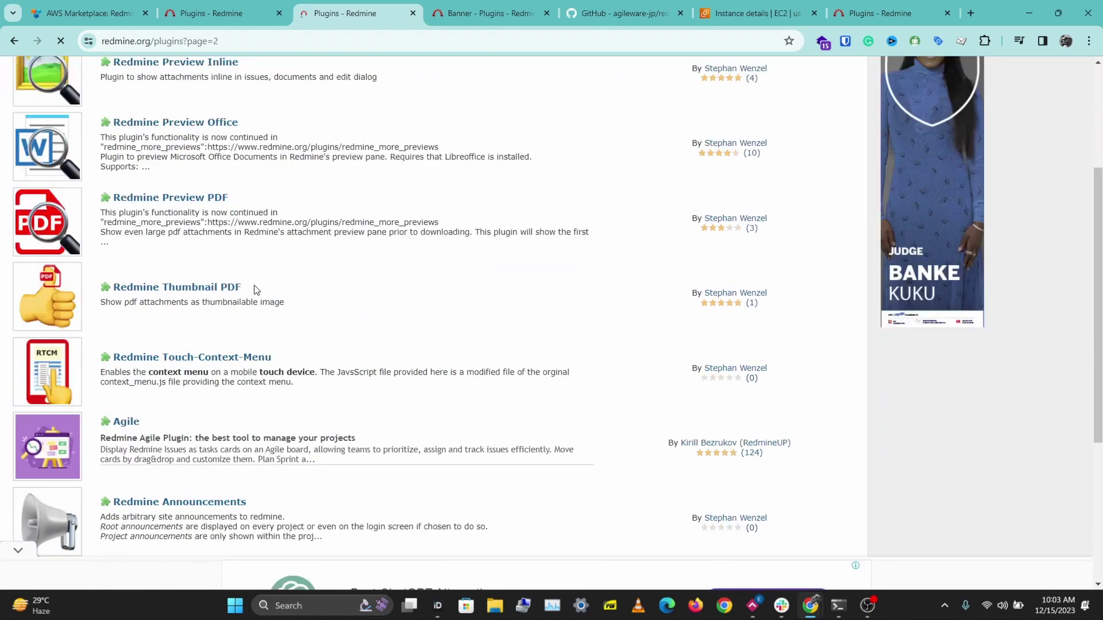
scroll(261, 290, "down", 1)
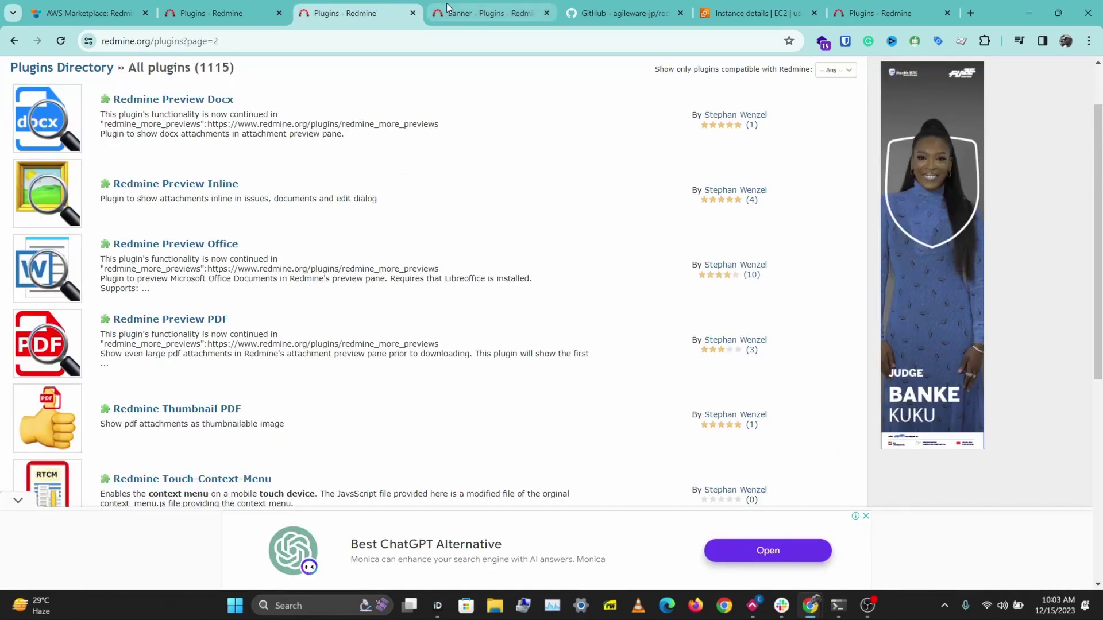
left_click(462, 11)
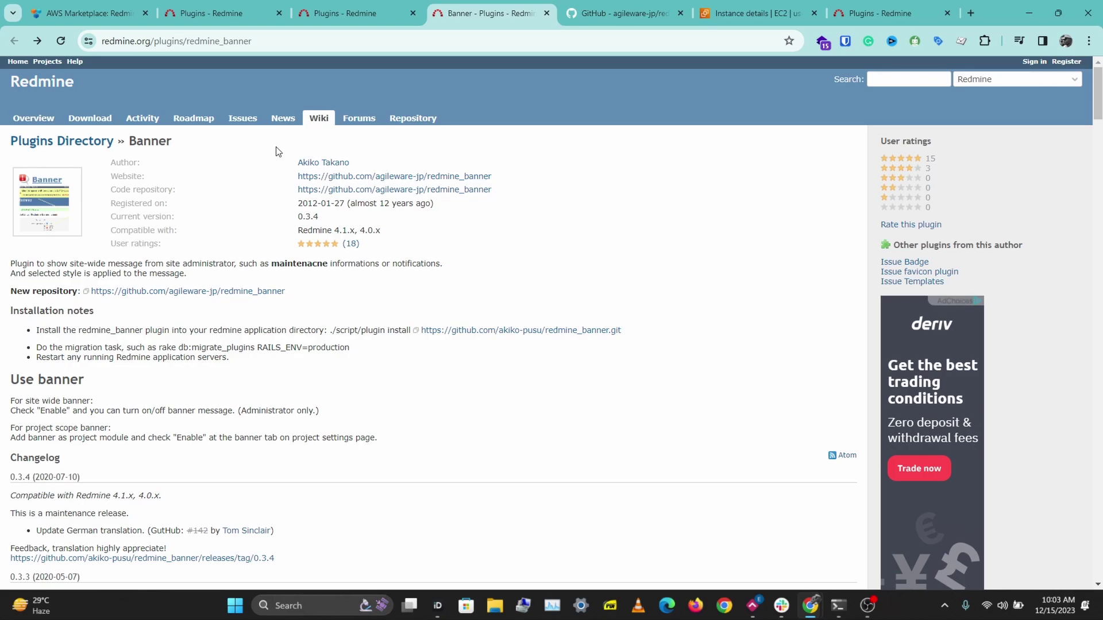
scroll(86, 259, "down", 1)
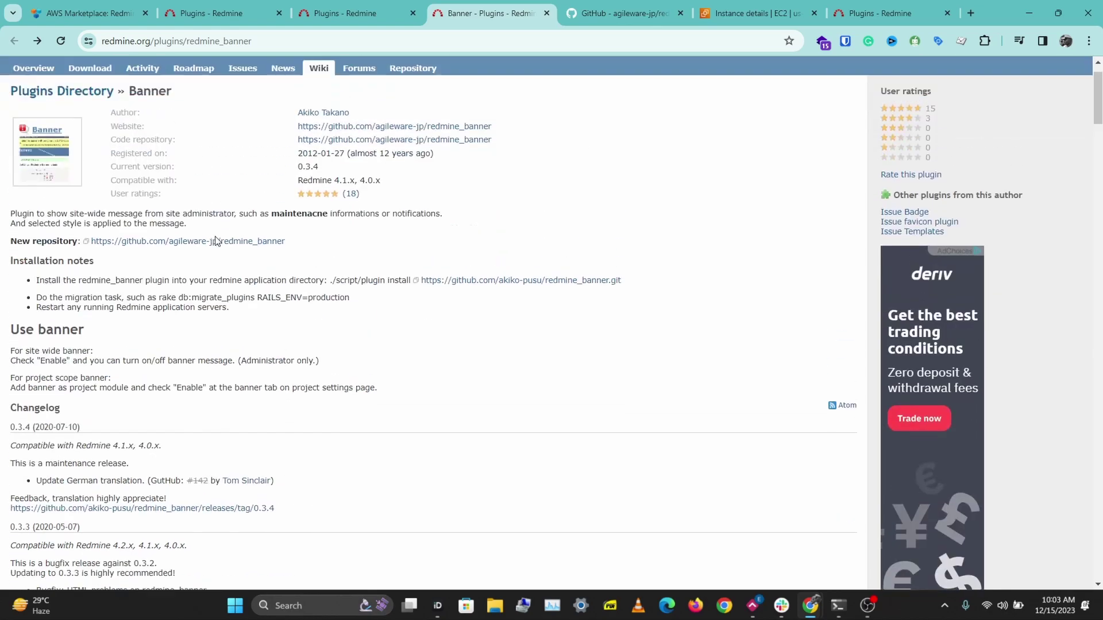
scroll(259, 230, "up", 1)
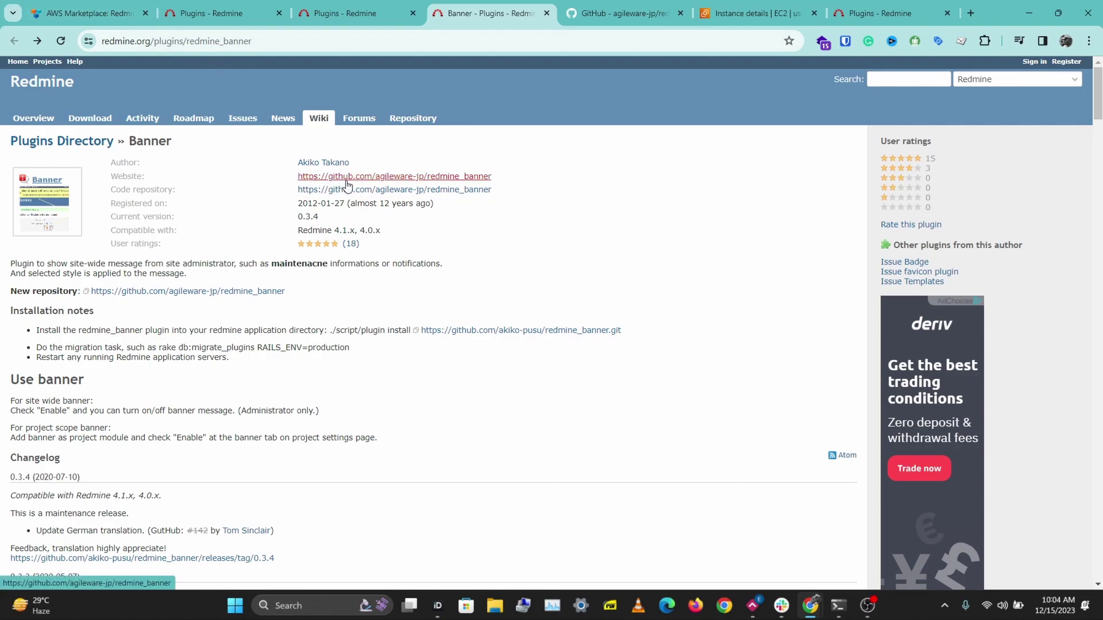
Review the top of the redmine_banner GitHub repository, then return to the empty admin Plugins page.
left_click(601, 19)
scroll(320, 298, "up", 10)
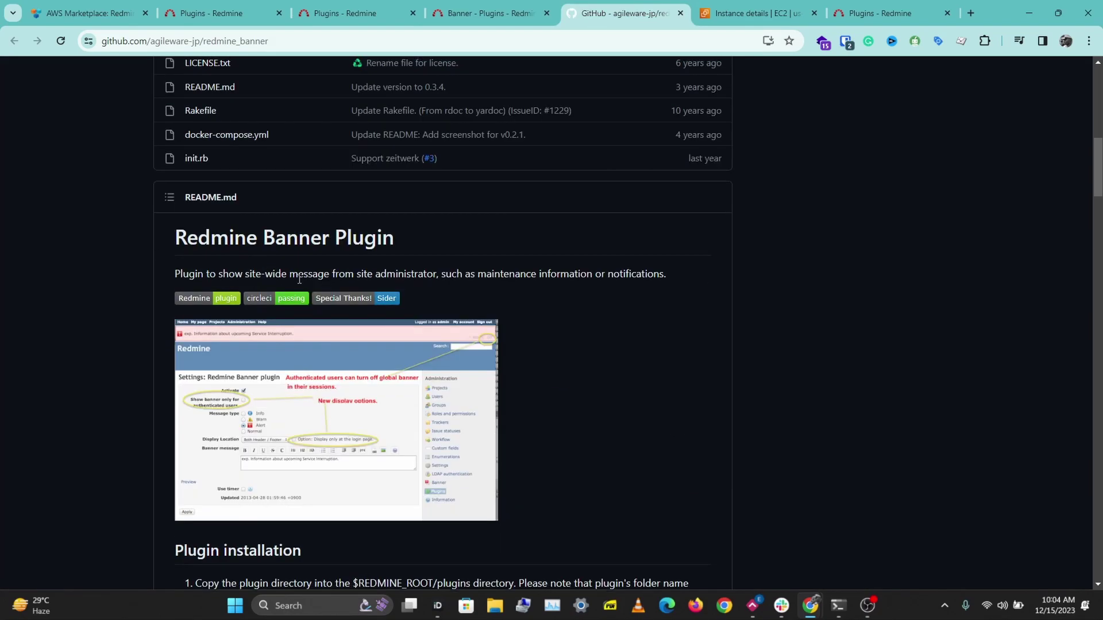
scroll(320, 298, "up", 2)
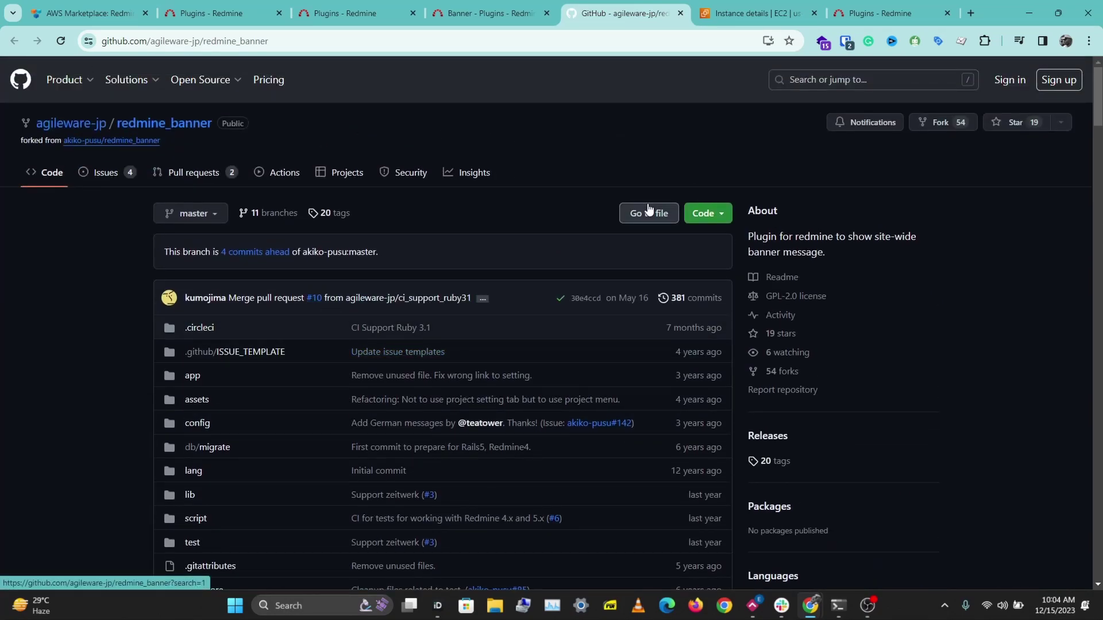
left_click(879, 13)
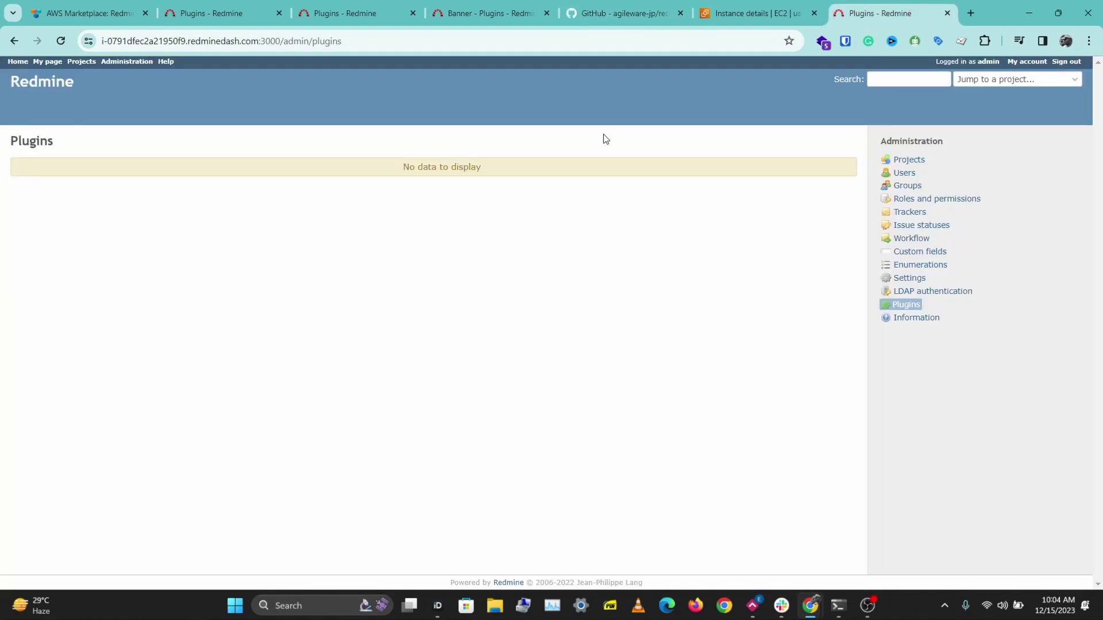
Show the EC2 instance's Connect page with SSH client connection instructions.
left_click(767, 15)
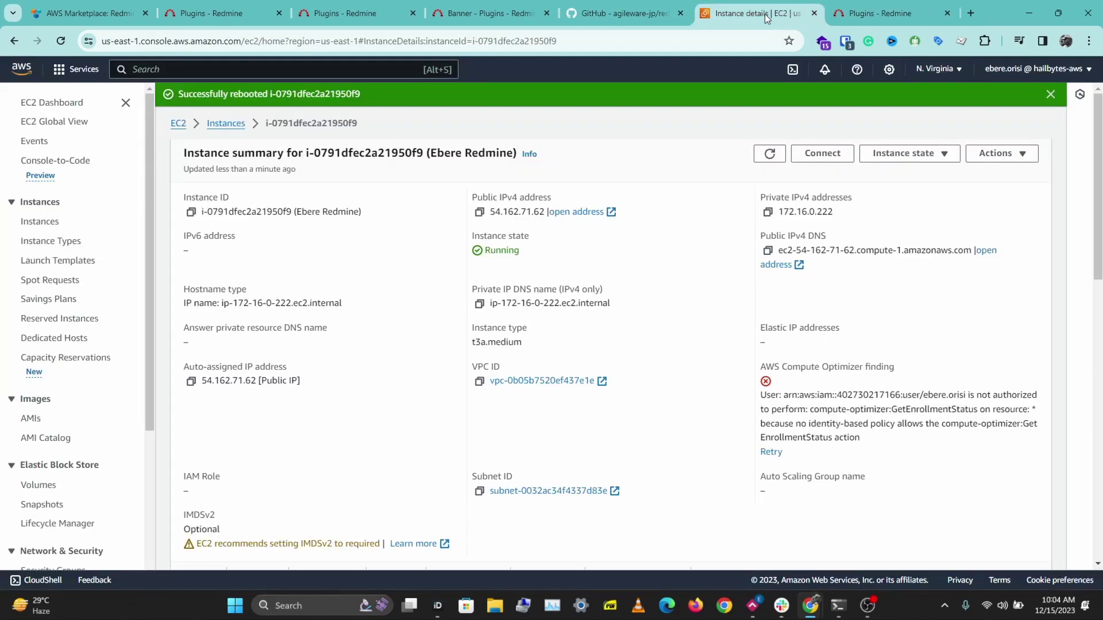
right_click(826, 161)
left_click(806, 153)
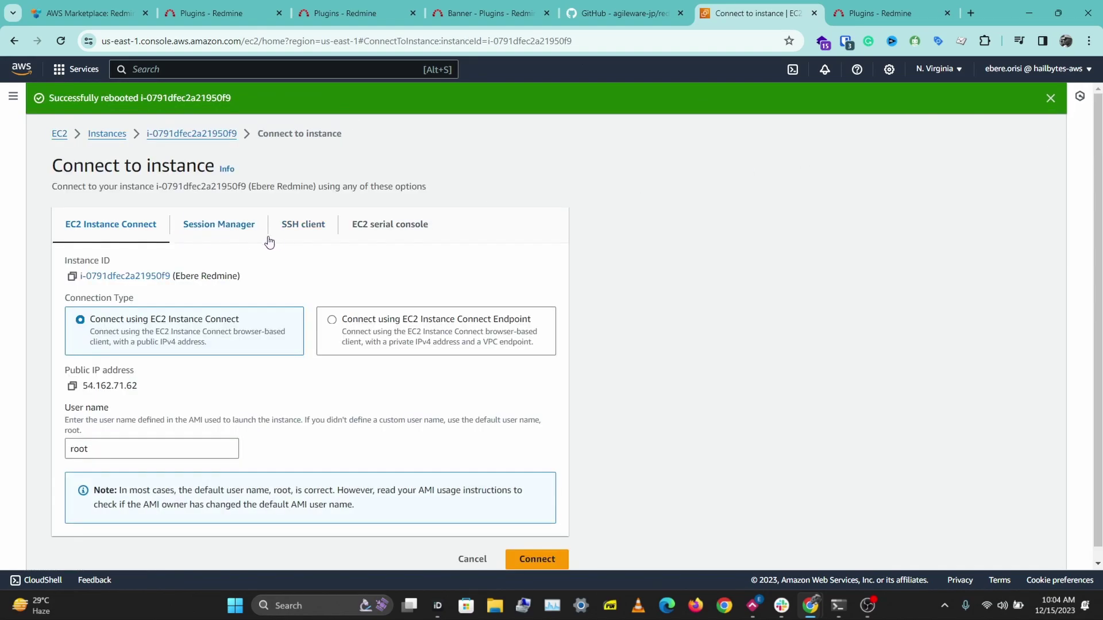
left_click(303, 239)
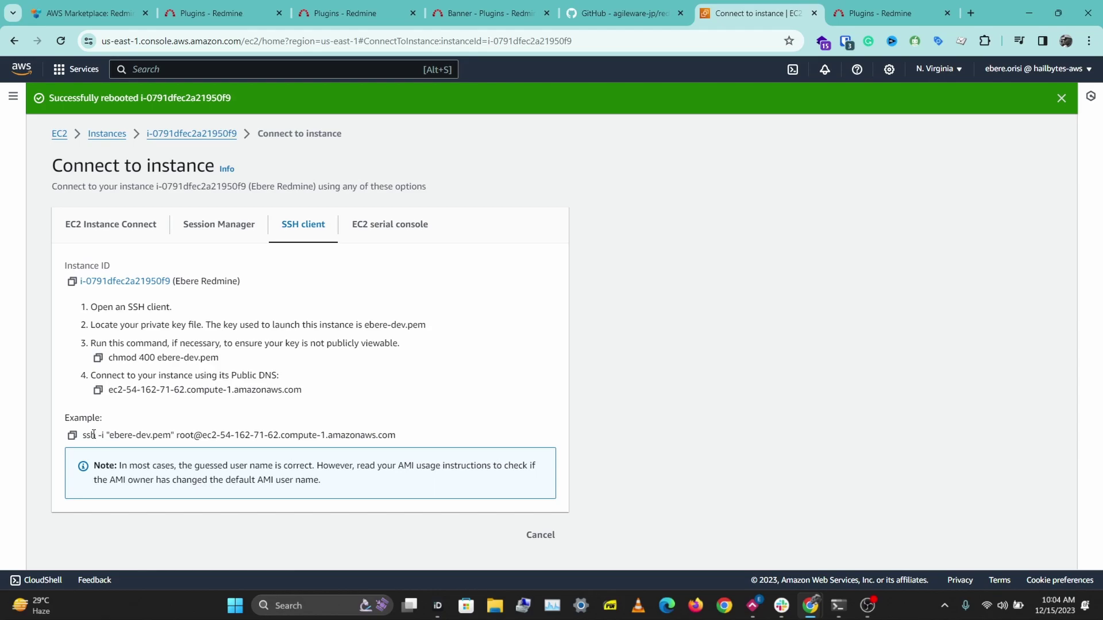
Select and copy the full example ssh command from the SSH client instructions.
left_click_drag(82, 435, 163, 435)
left_click(185, 435)
left_click_drag(213, 435, 411, 456)
left_click_drag(524, 434, 214, 445)
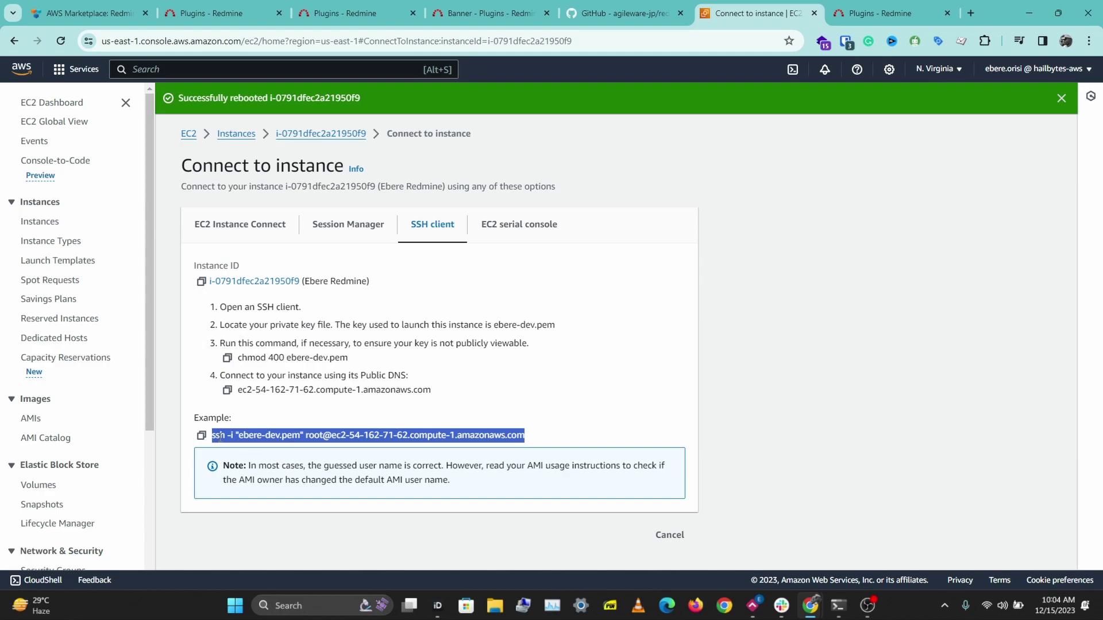
right_click(214, 445)
left_click(280, 257)
left_click(838, 605)
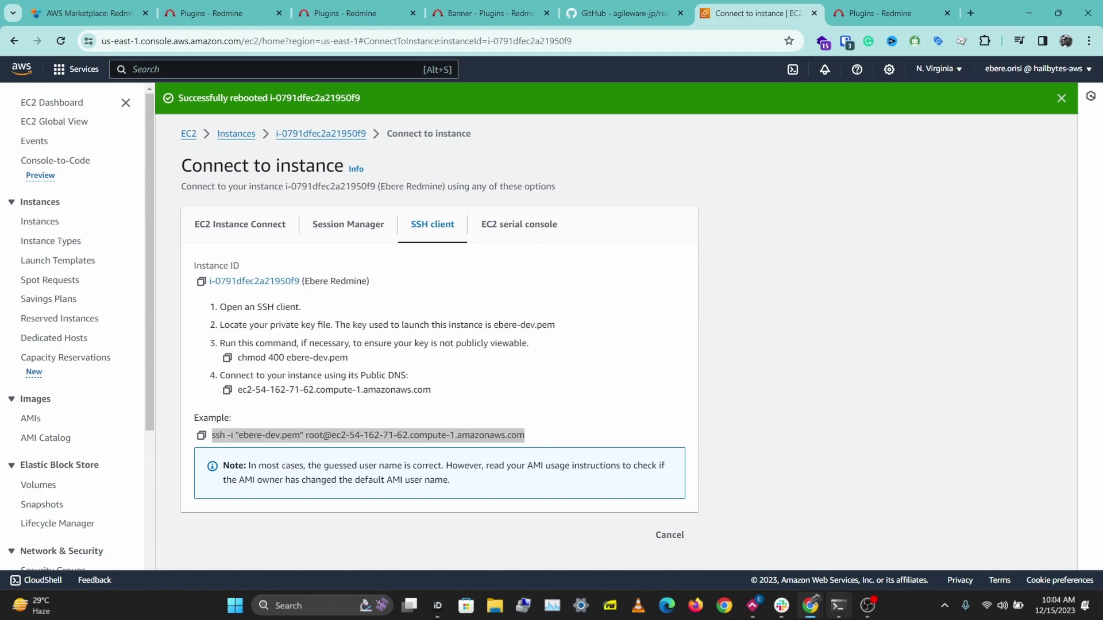
SSH into the server with the pasted command, changing the user from root to ubuntu.
key("ctrl+v")
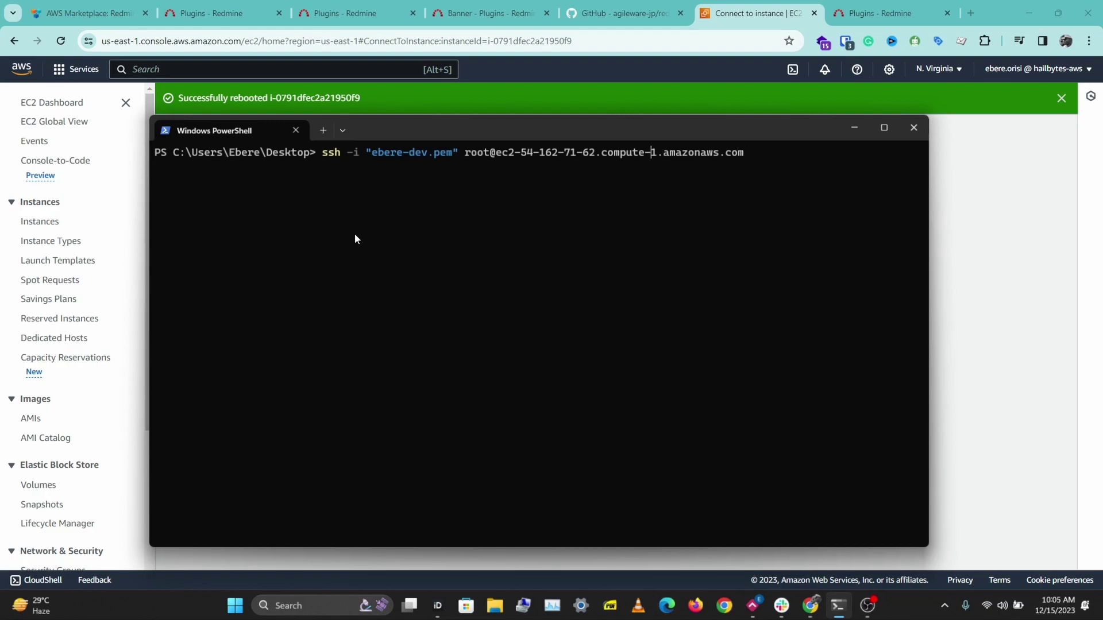
key("Left")
key("Left")
key("Left")
key("Left")
key("Left")
key("Left")
key("Left")
key("Left")
key("Left")
key("Left")
key("Left")
key("Left")
key("Left")
key("Left")
key("Left")
key("Left")
key("Left")
key("Left")
key("Left")
key("Left")
key("Delete")
key("BackSpace")
key("BackSpace")
key("BackSpace")
type("ub")
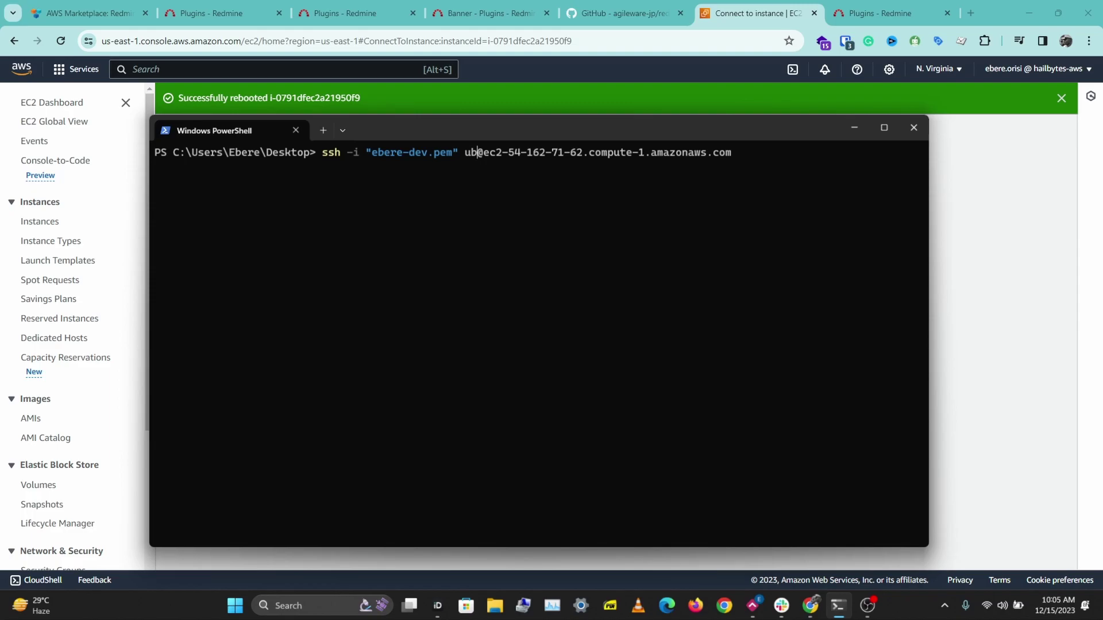
type("untu")
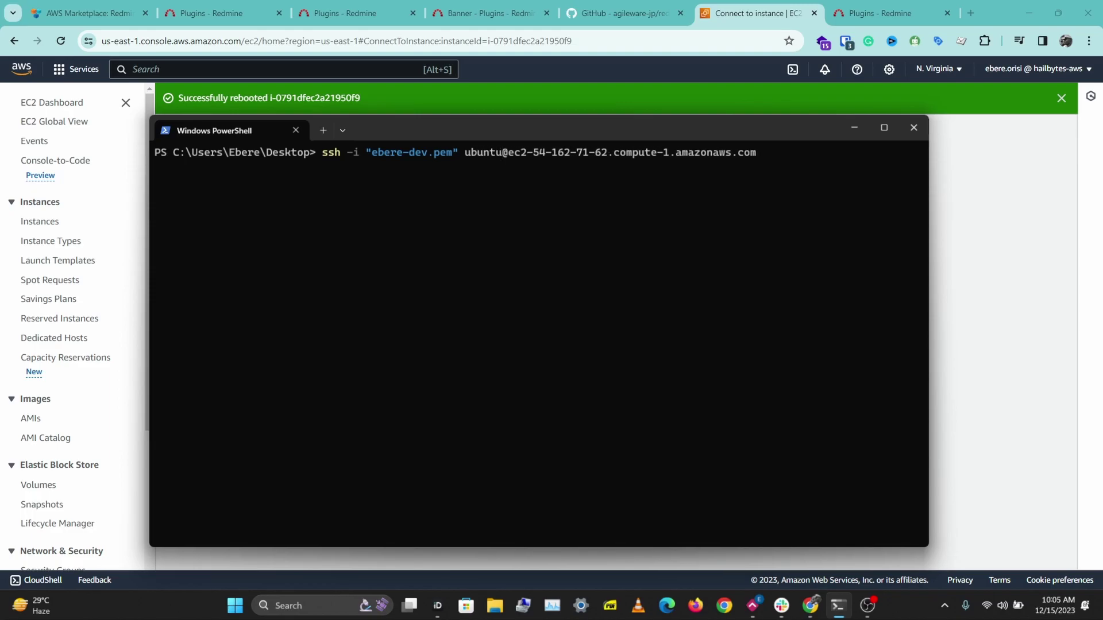
key("Return")
type("clear")
key("Return")
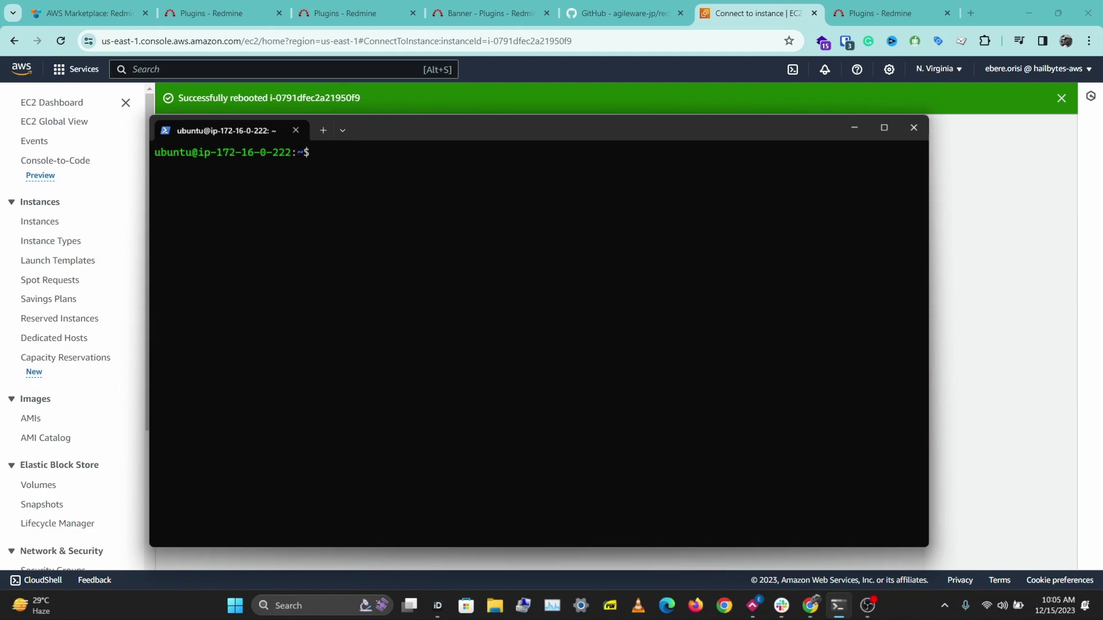
Move into redmine-5.0.3/plugins and list it, showing only a README.
type("ls")
key("Return")
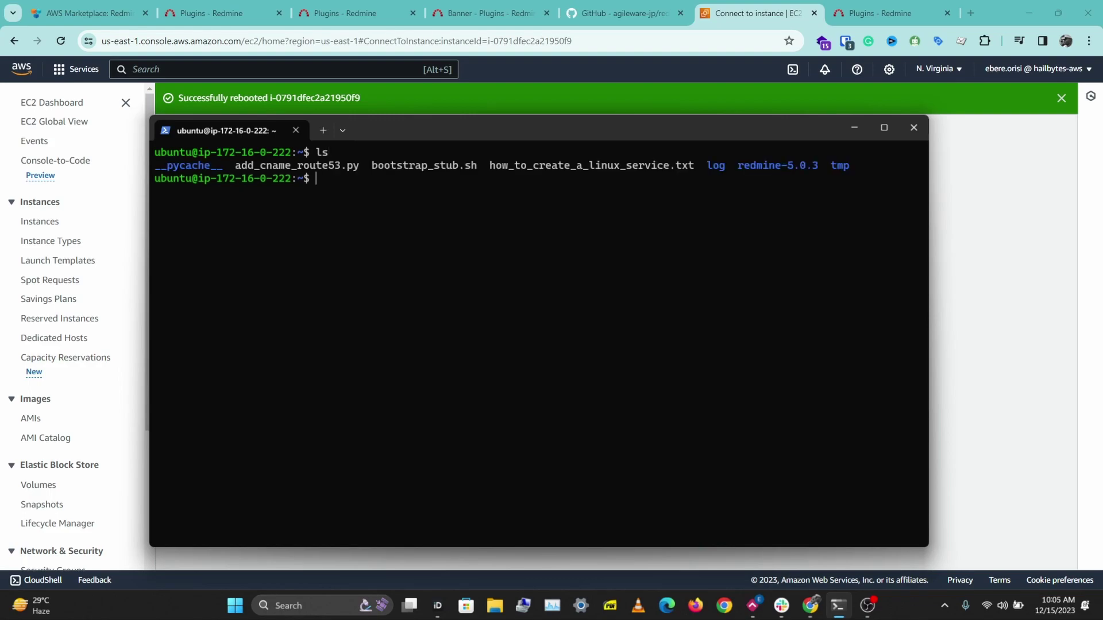
type("cd redm")
key("Tab")
key("Return")
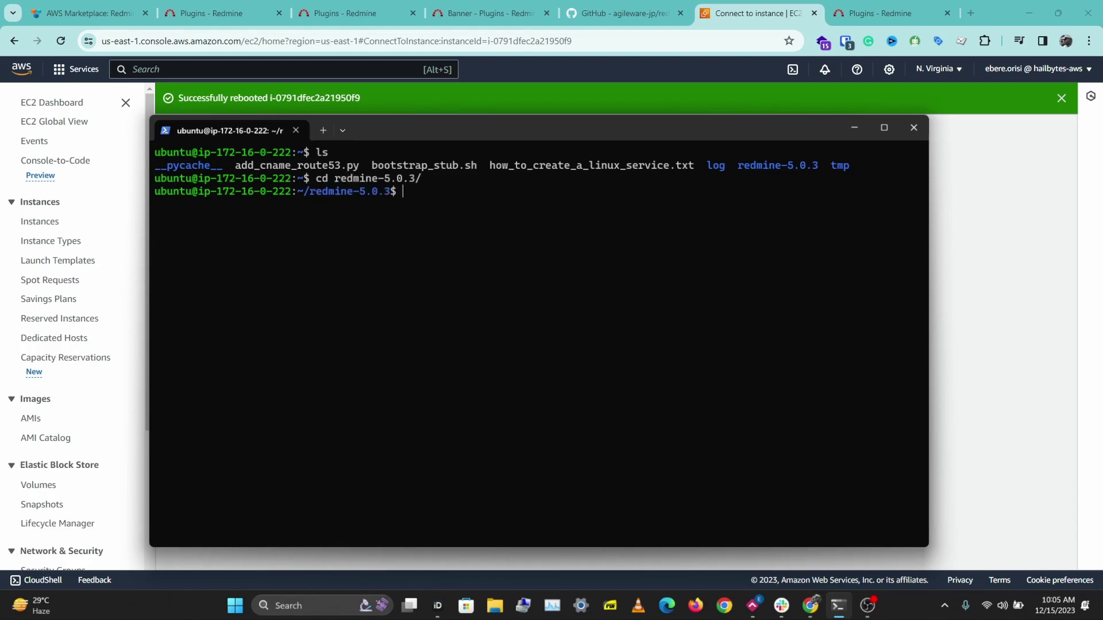
type("ls")
key("Return")
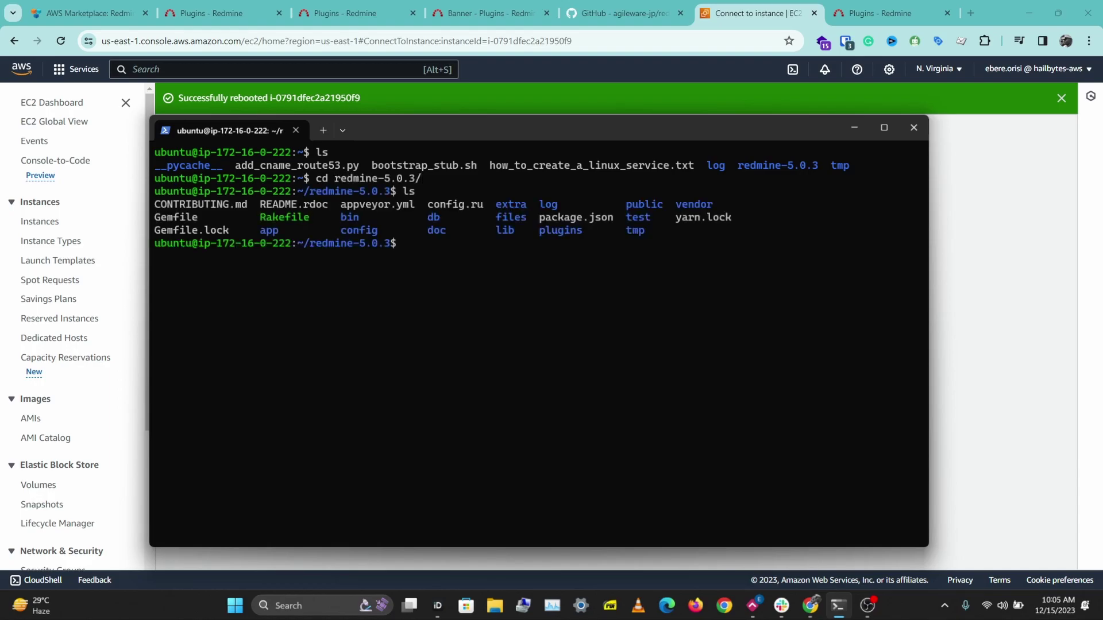
type("cd plugin")
key("Tab")
key("Return")
type("ls")
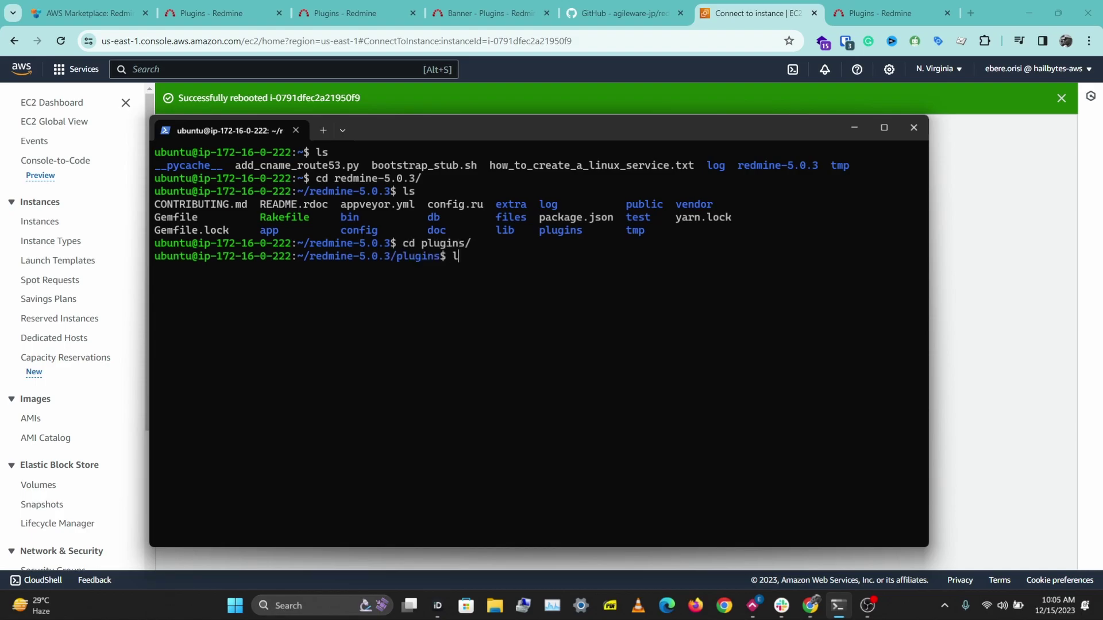
key("Return")
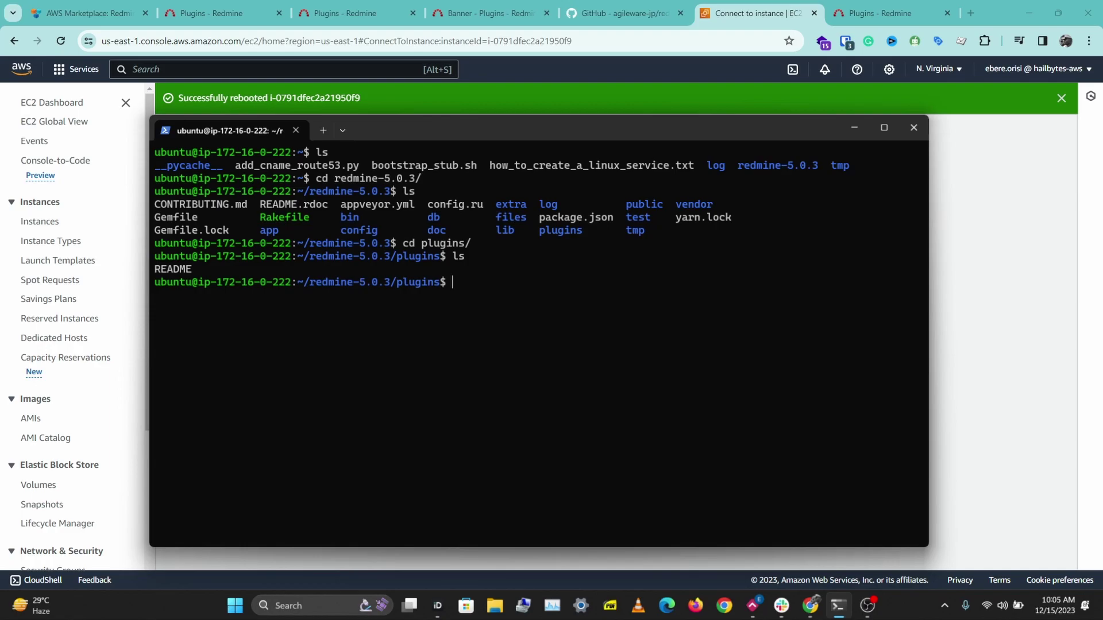
Copy the redmine_banner repository's HTTPS clone URL from GitHub's Code menu.
left_click(464, 14)
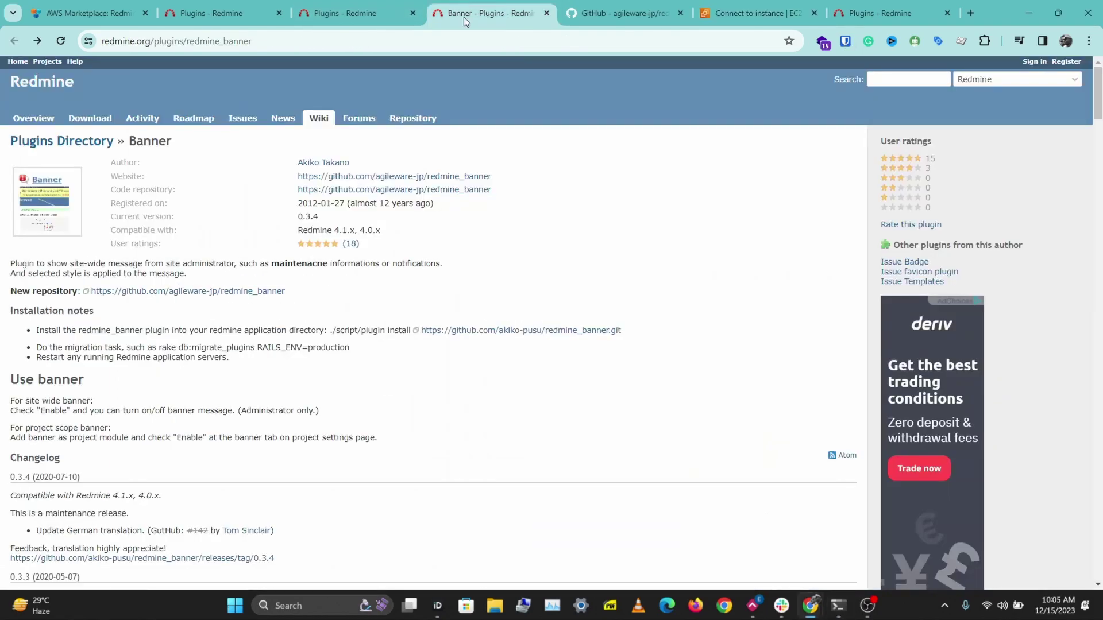
left_click(623, 12)
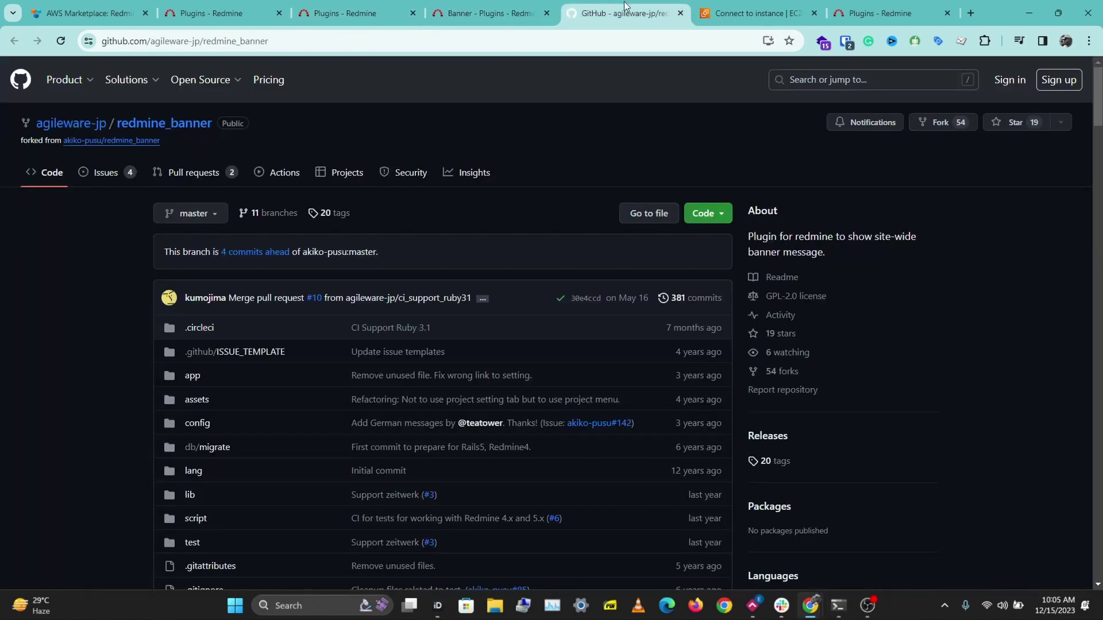
left_click(729, 221)
left_click(705, 329)
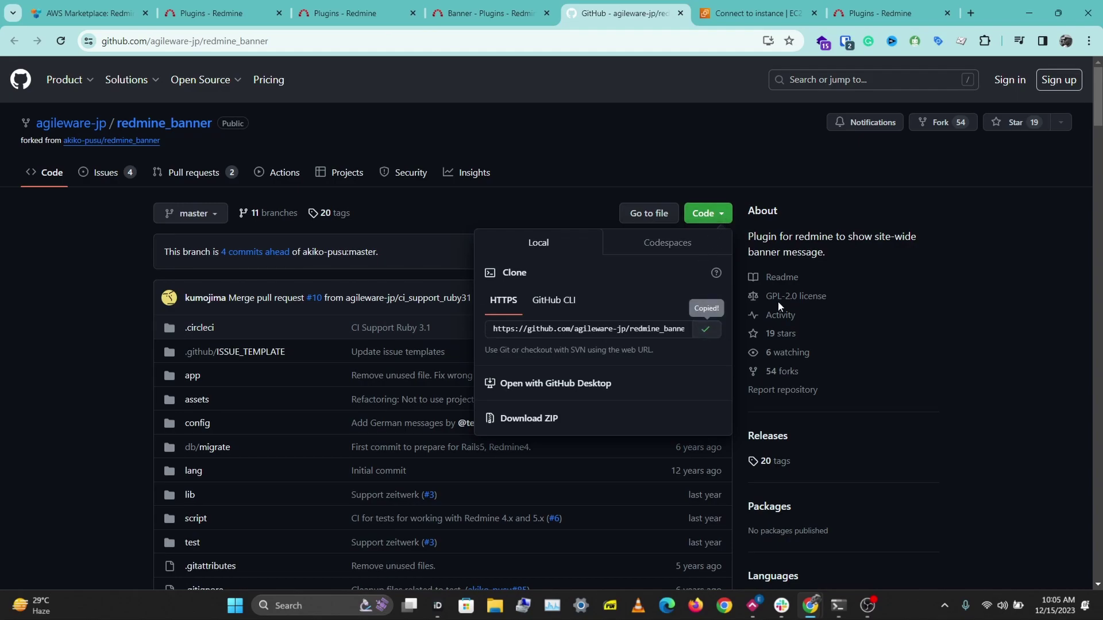
left_click(901, 311)
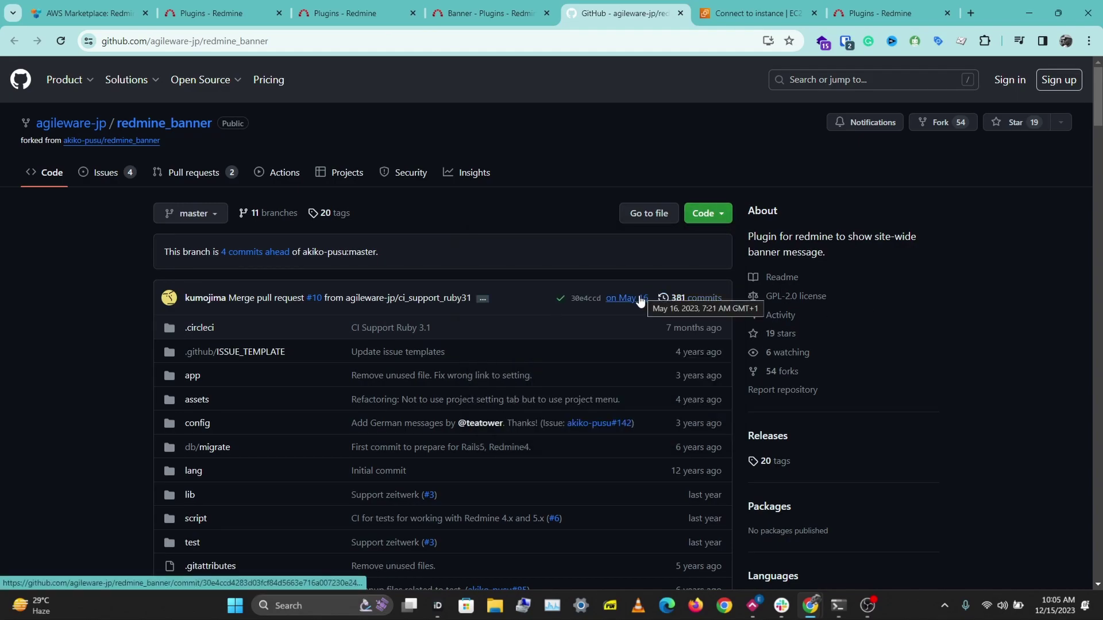
Read through the README's installation and uninstall notes.
scroll(513, 265, "down", 10)
scroll(476, 287, "up", 9)
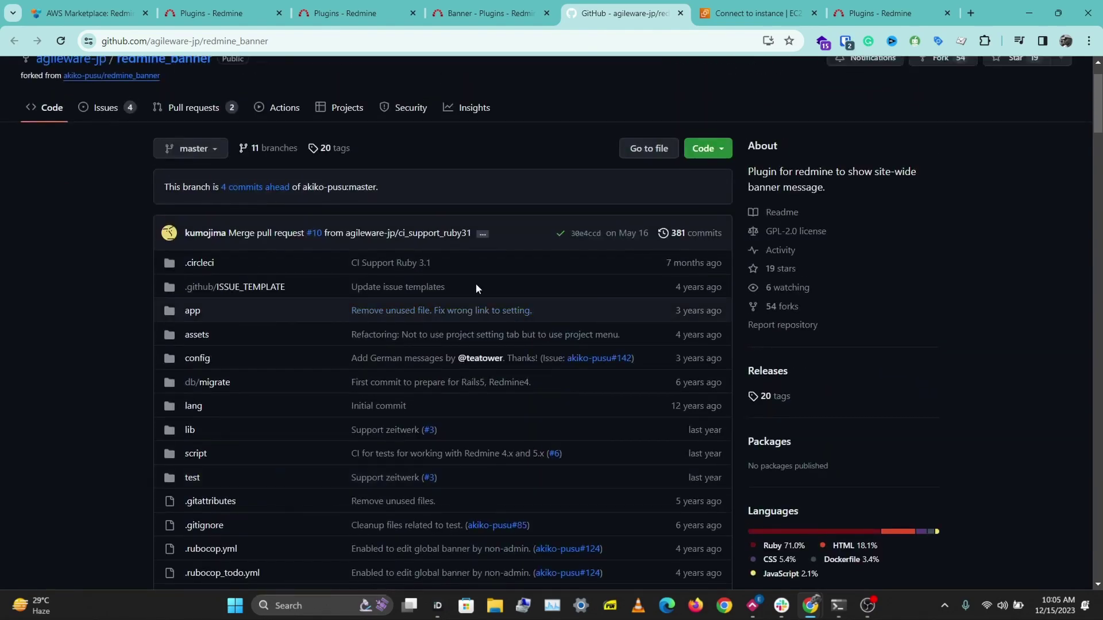
scroll(285, 281, "down", 11)
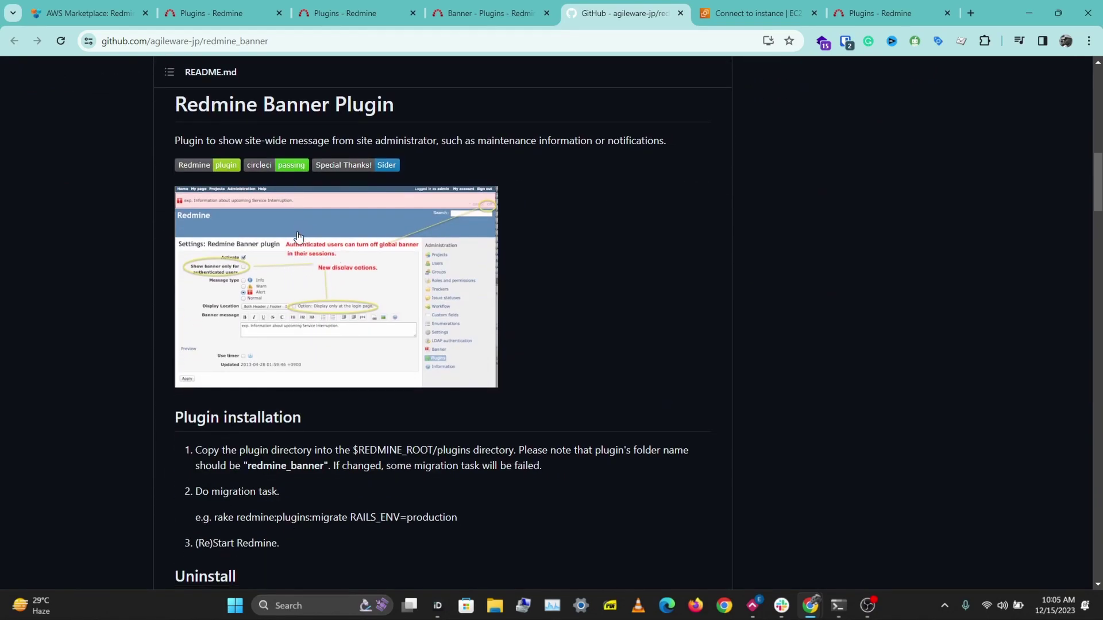
scroll(298, 236, "down", 1)
scroll(298, 236, "up", 1)
scroll(460, 316, "down", 6)
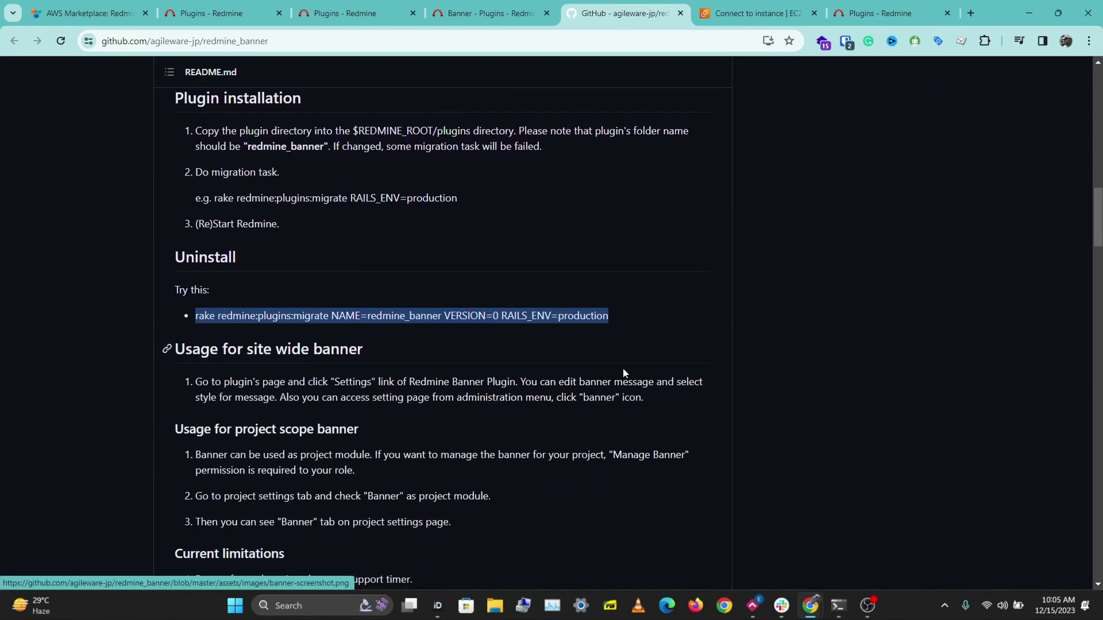
scroll(624, 374, "up", 4)
scroll(770, 480, "down", 2)
Run git clone with the pasted URL and confirm with ls that redmine_banner now exists.
left_click(835, 609)
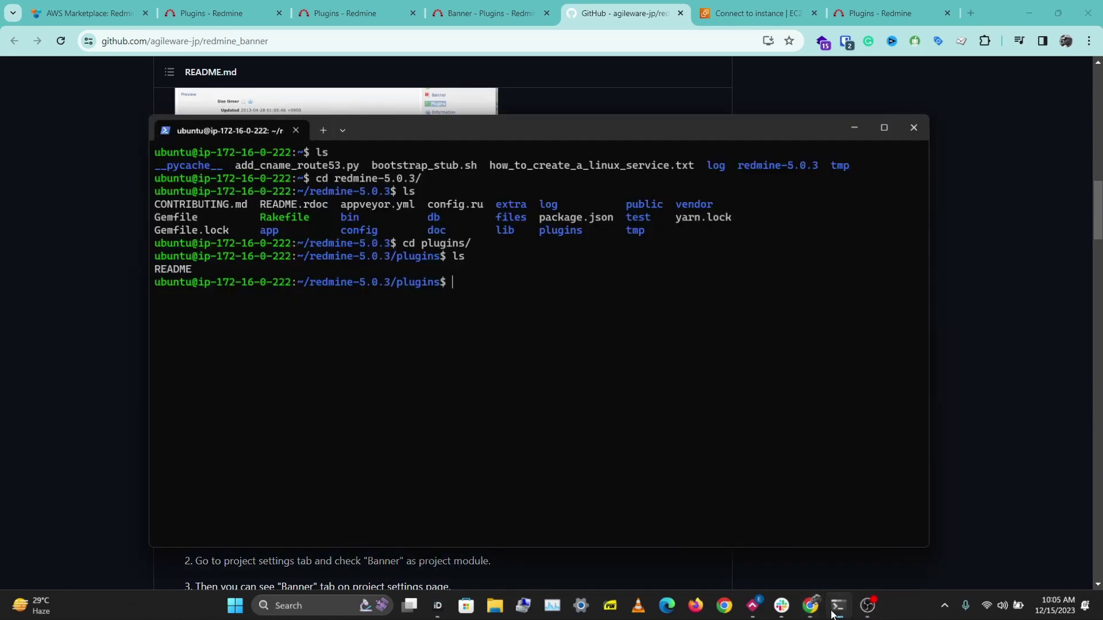
type("git clone")
key("ctrl+v")
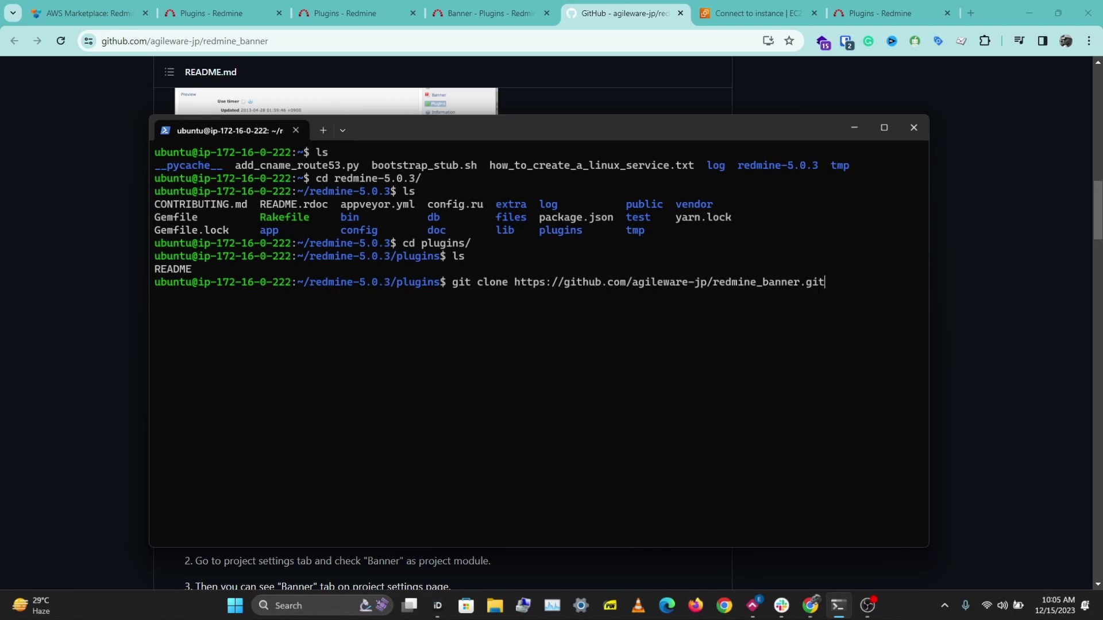
key("Return")
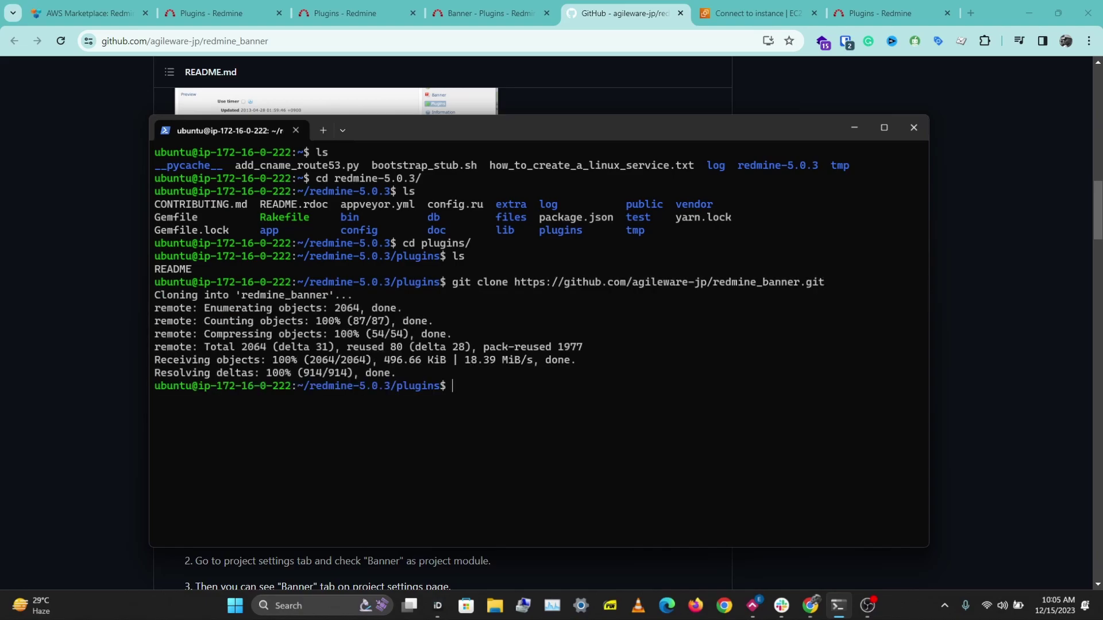
type("ls")
key("Return")
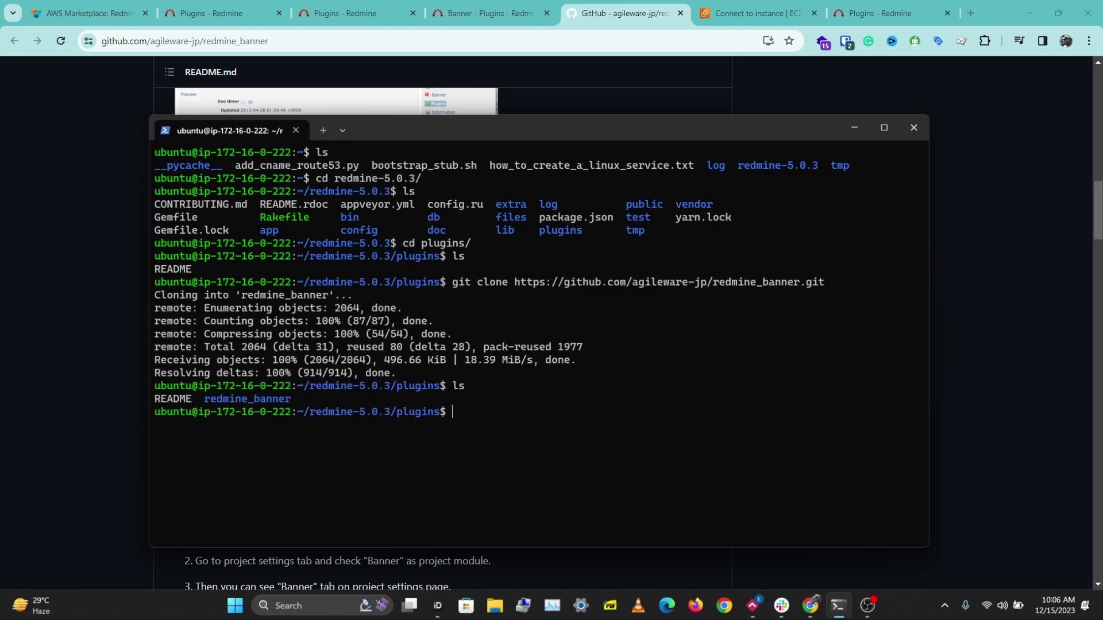
key("alt+Tab")
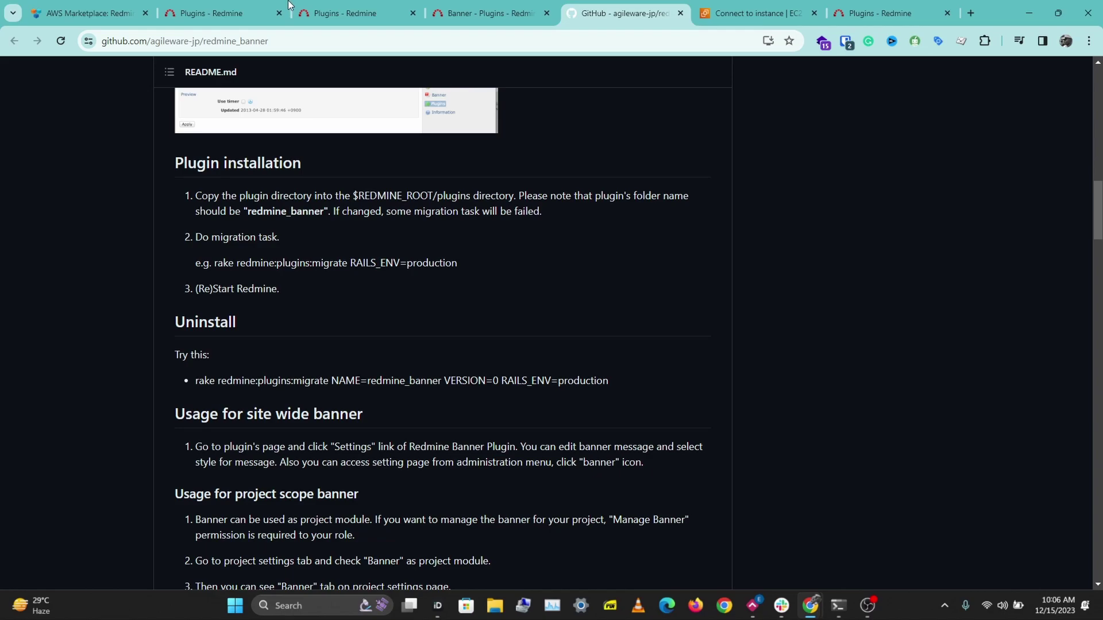
Copy the bundle exec rake redmine:plugins:migrate command from the wiki's Installing a plugin section.
left_click(258, 13)
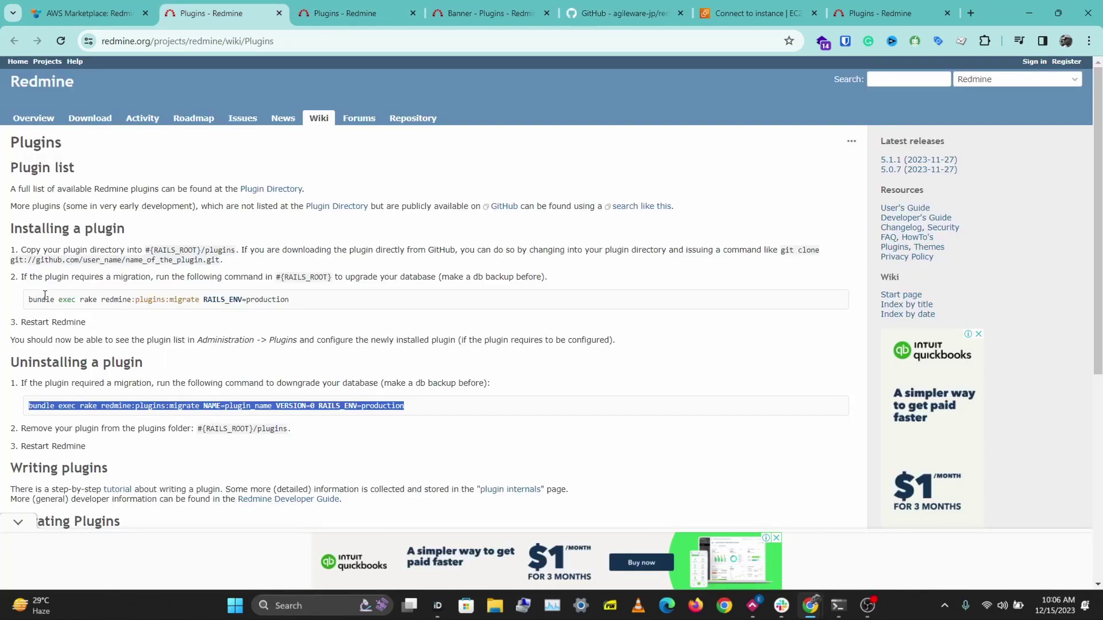
left_click_drag(28, 299, 317, 302)
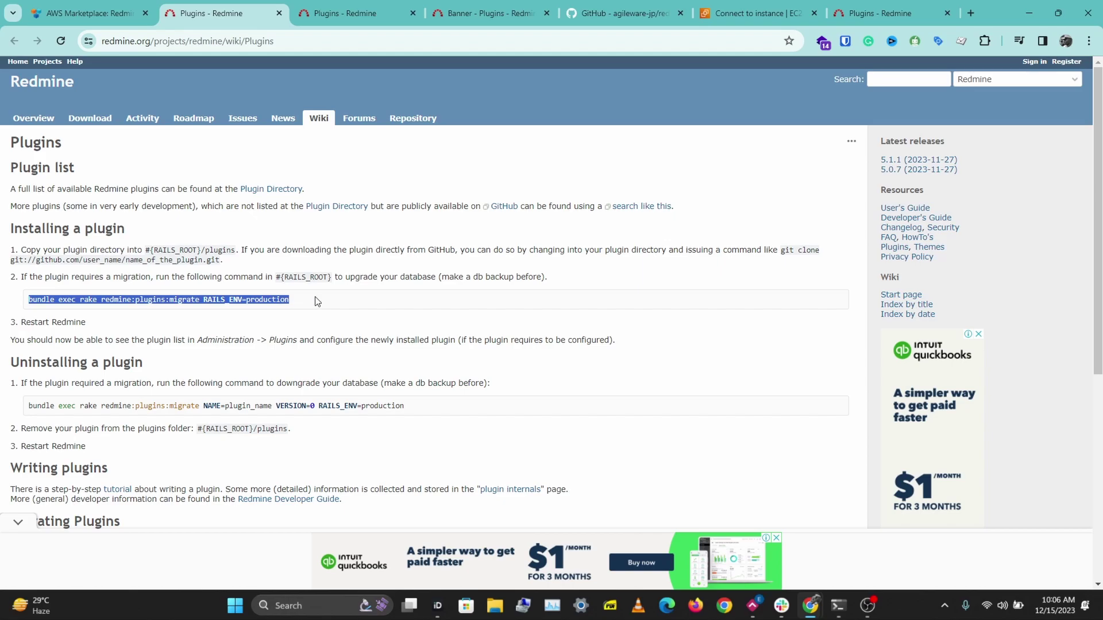
right_click(244, 299)
left_click(270, 312)
left_click(838, 605)
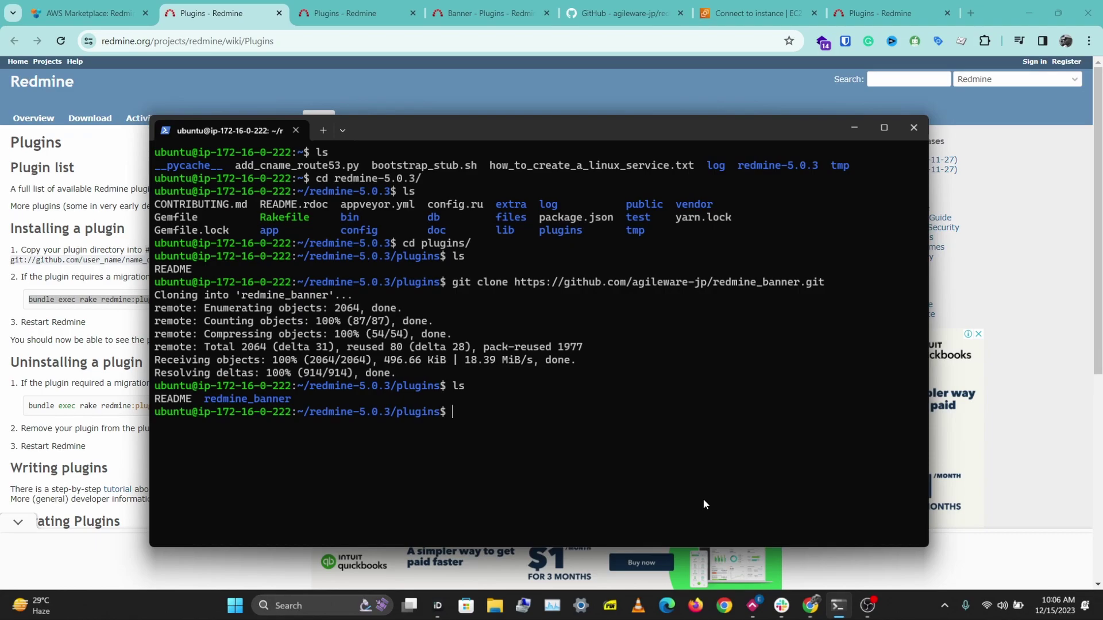
As root via sudo su, run bundle exec rake redmine:plugins:migrate RAILS_ENV=production.
type("sudo su")
key("Return")
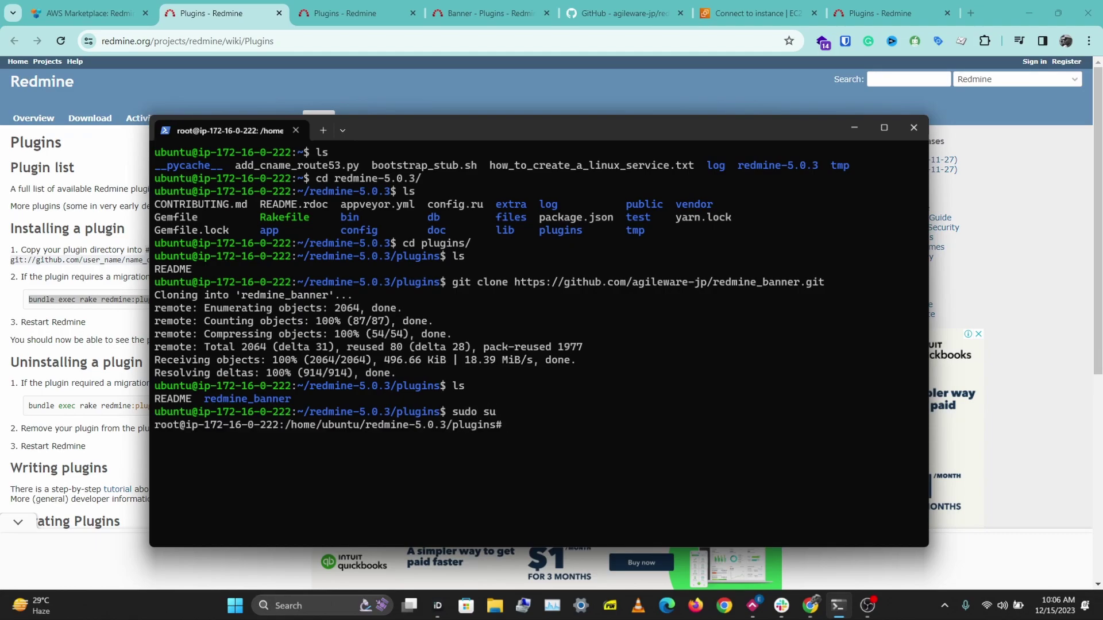
key("ctrl+v")
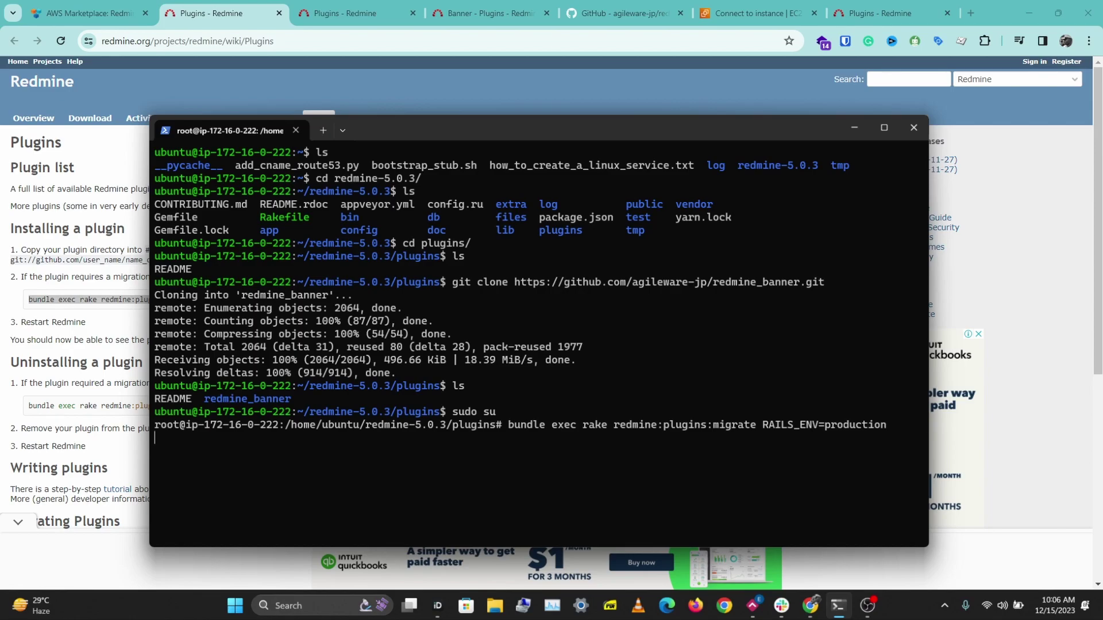
key("Return")
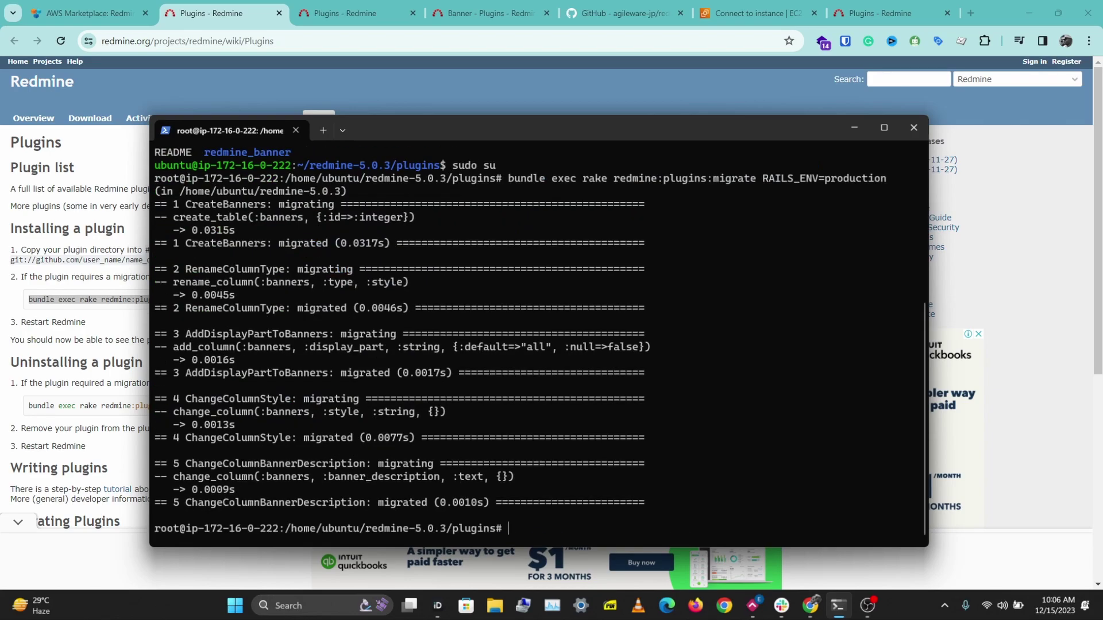
left_click(93, 324)
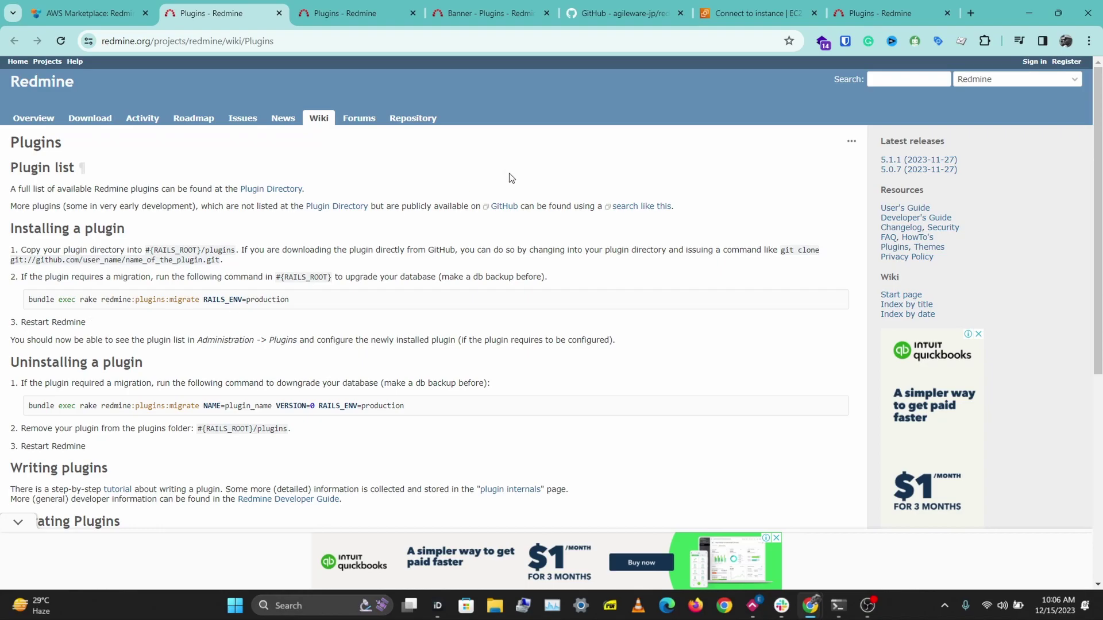
Reboot the Redmine EC2 instance via Instance state > Reboot, then view the bannered login page.
left_click(753, 13)
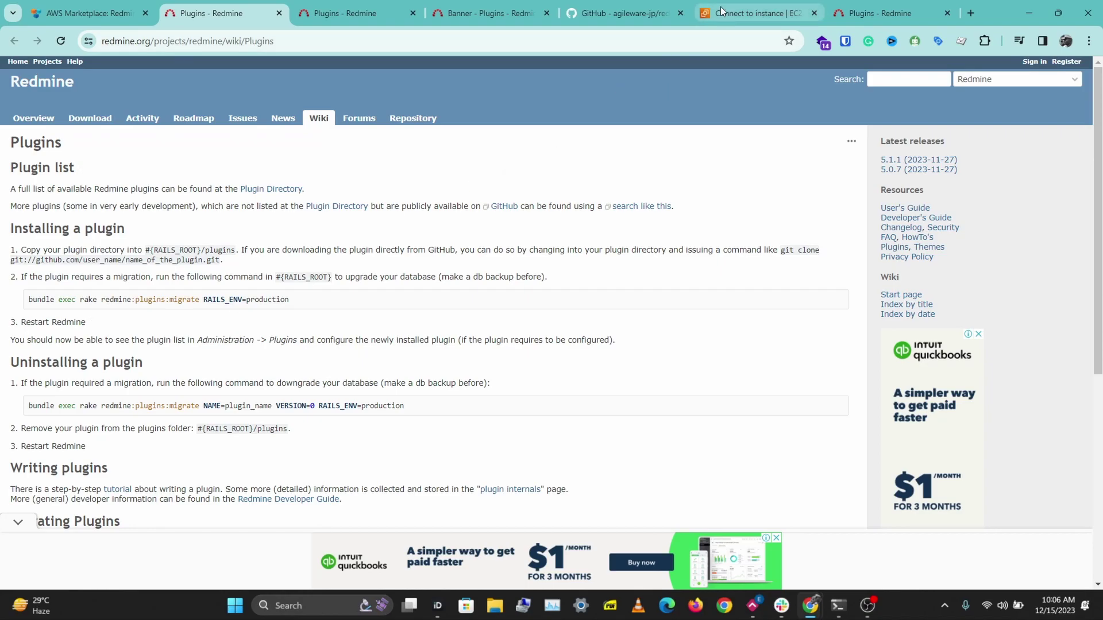
left_click(14, 40)
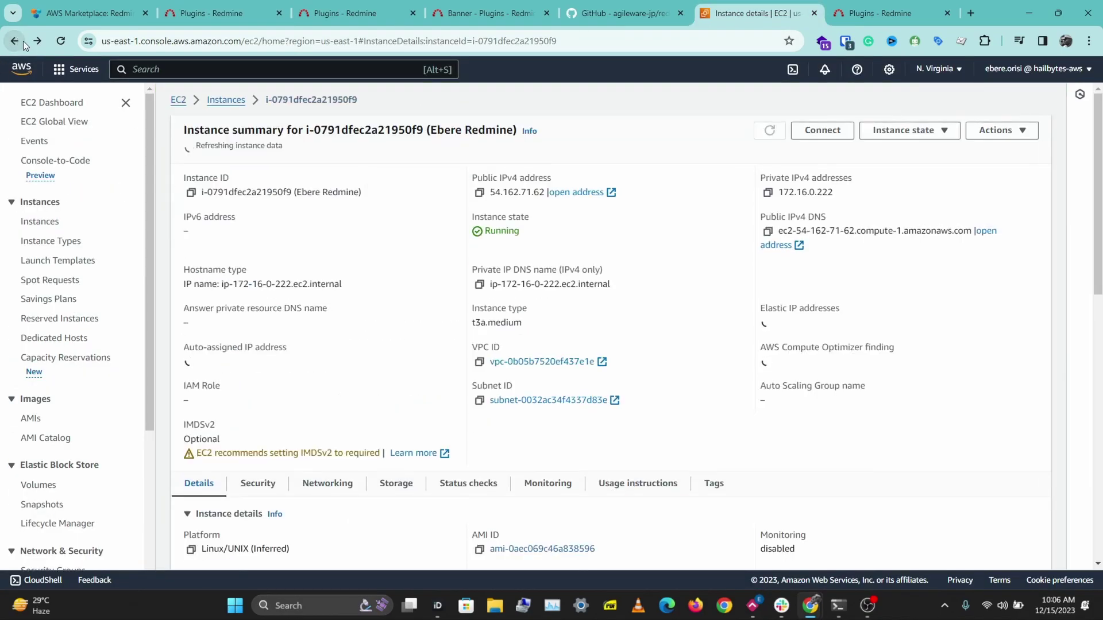
left_click(942, 132)
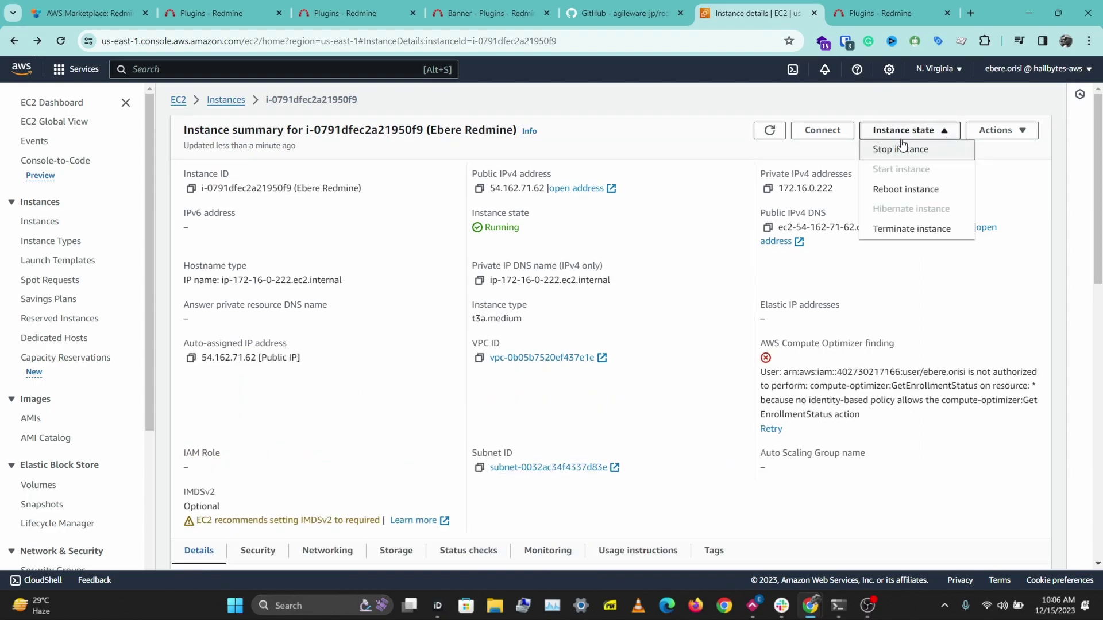
left_click(915, 193)
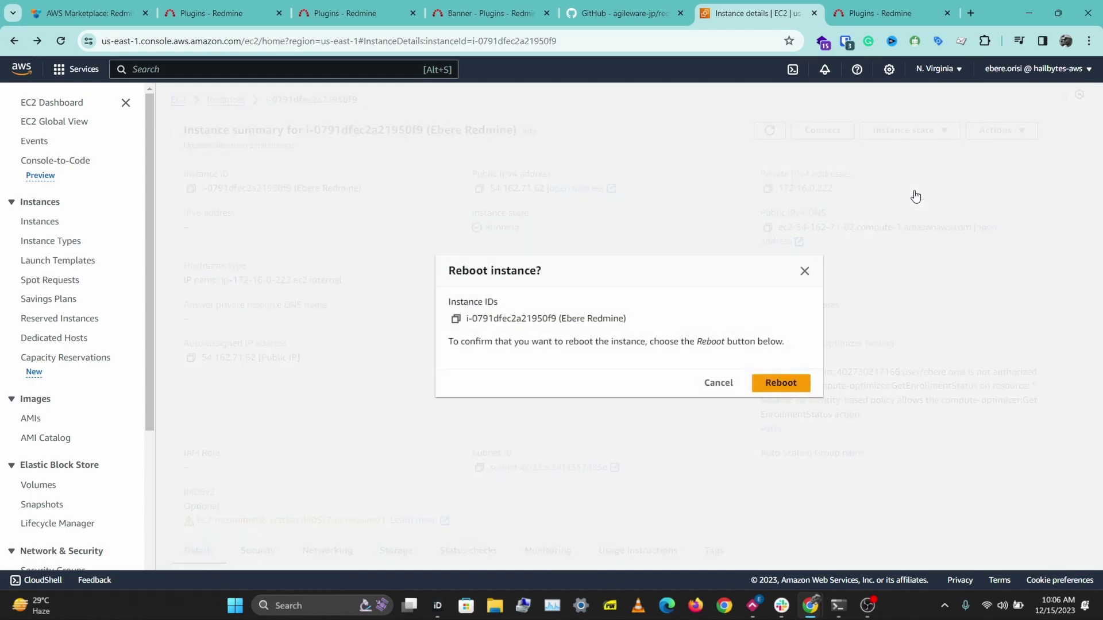
left_click(787, 384)
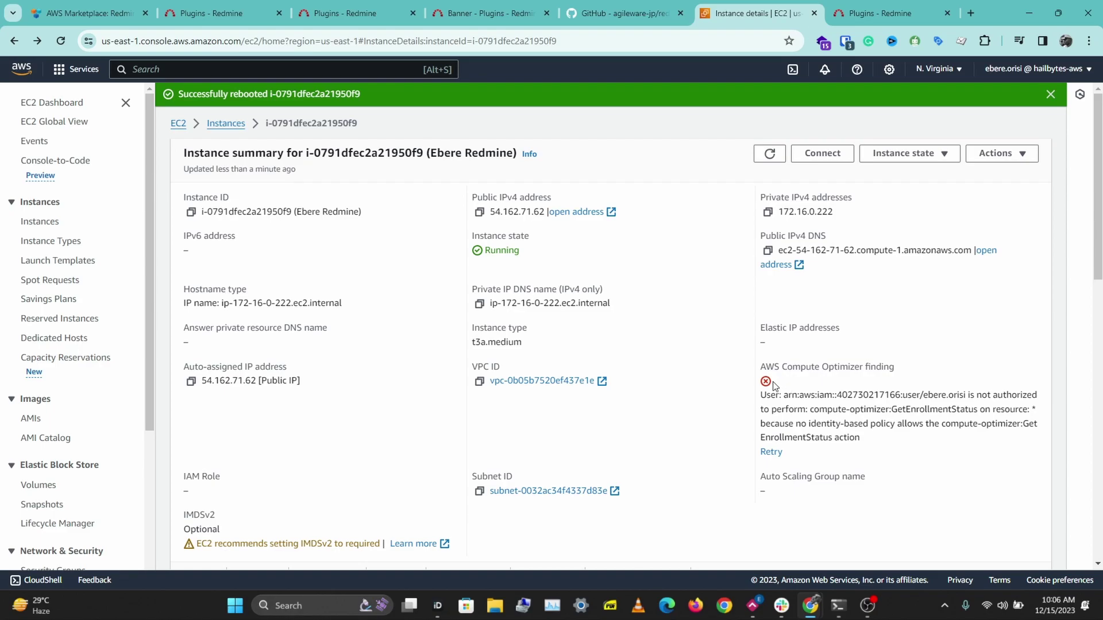
key("ctrl+Tab")
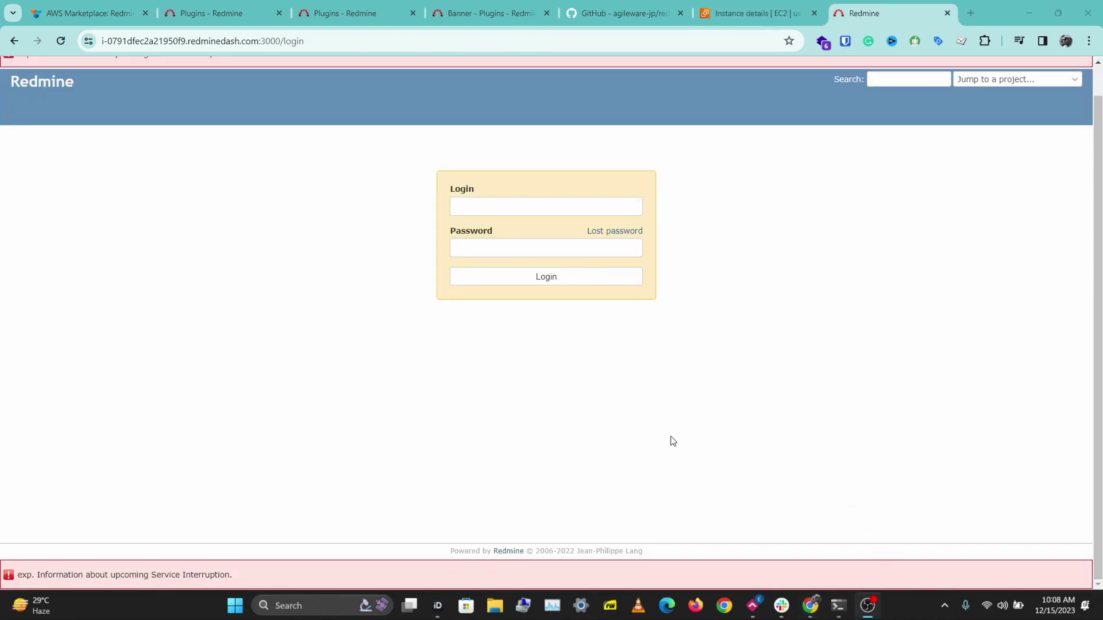
Sign in to Redmine as admin using the saved username and password, dismissing the save-password bar.
left_click(559, 206)
left_click(545, 235)
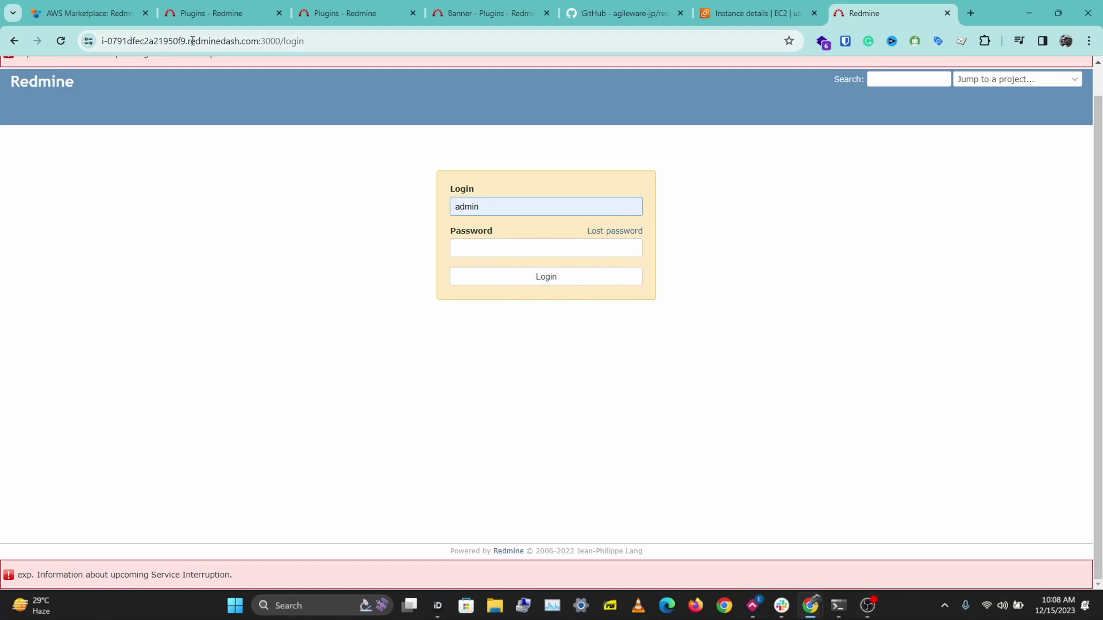
left_click_drag(185, 40, 103, 41)
left_click(524, 248)
left_click(504, 277)
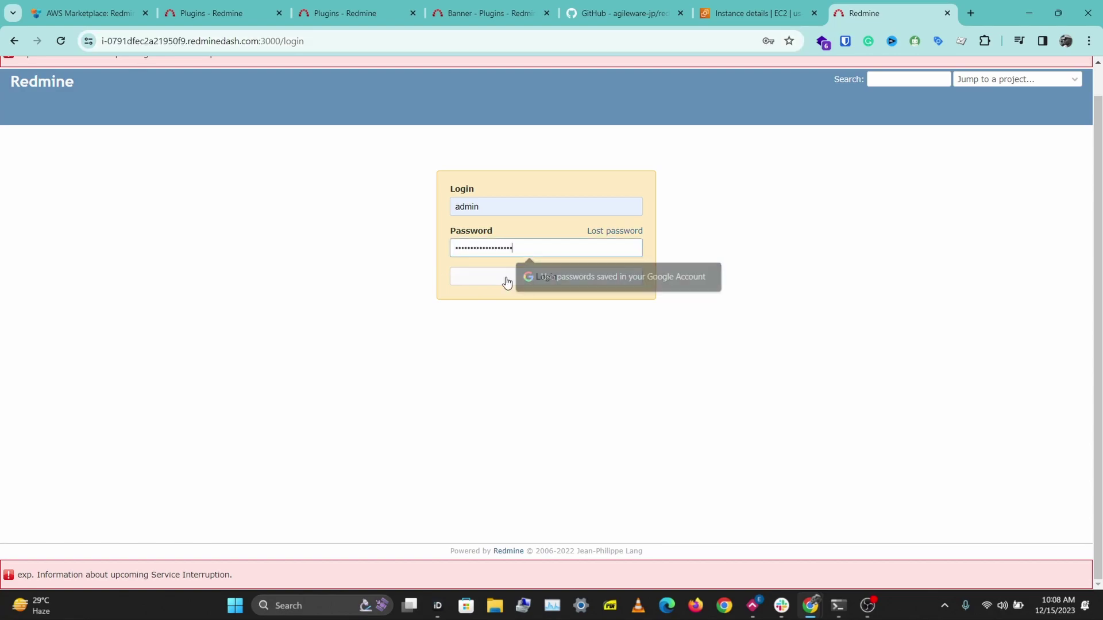
left_click(492, 283)
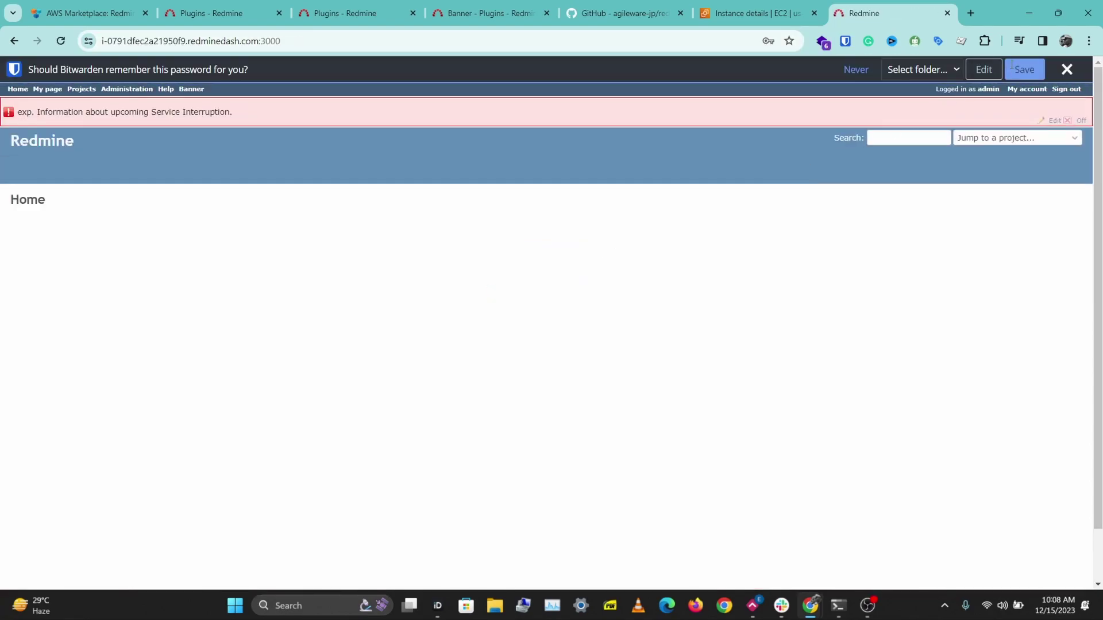
left_click(1066, 69)
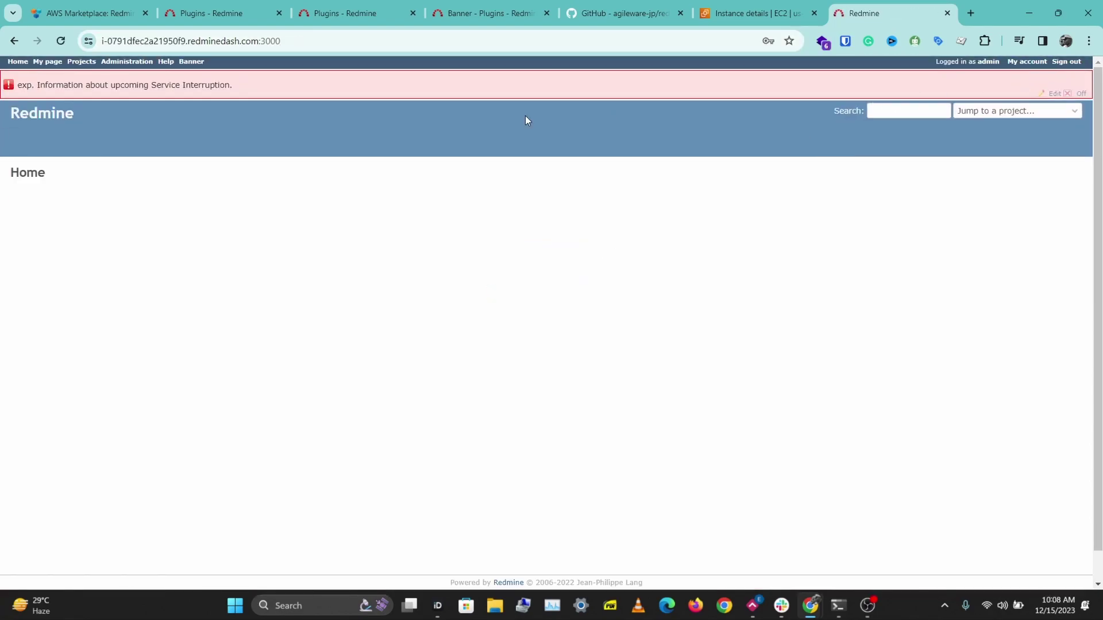
Open Administration > Plugins to confirm Redmine Banner plugin 0.3.4 is installed.
left_click(128, 62)
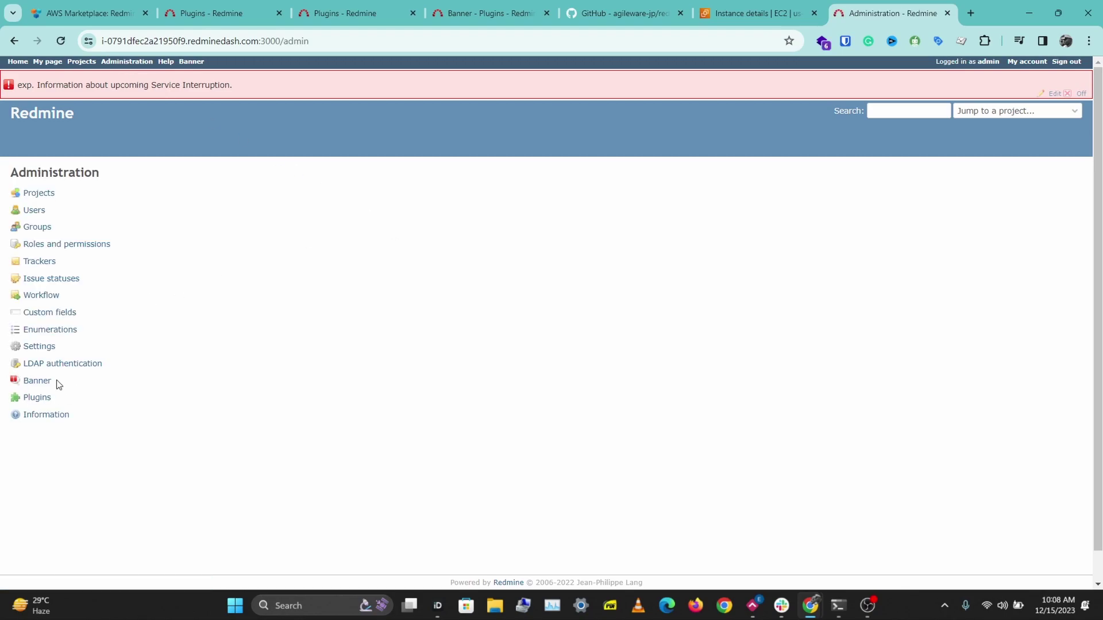
left_click(33, 398)
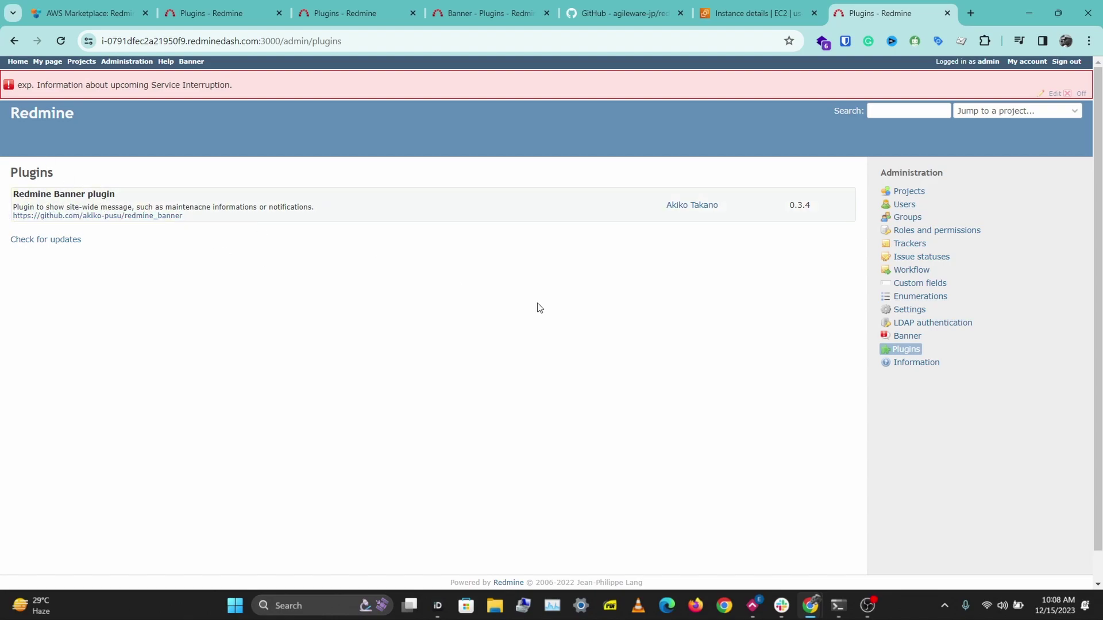
key("alt+Tab")
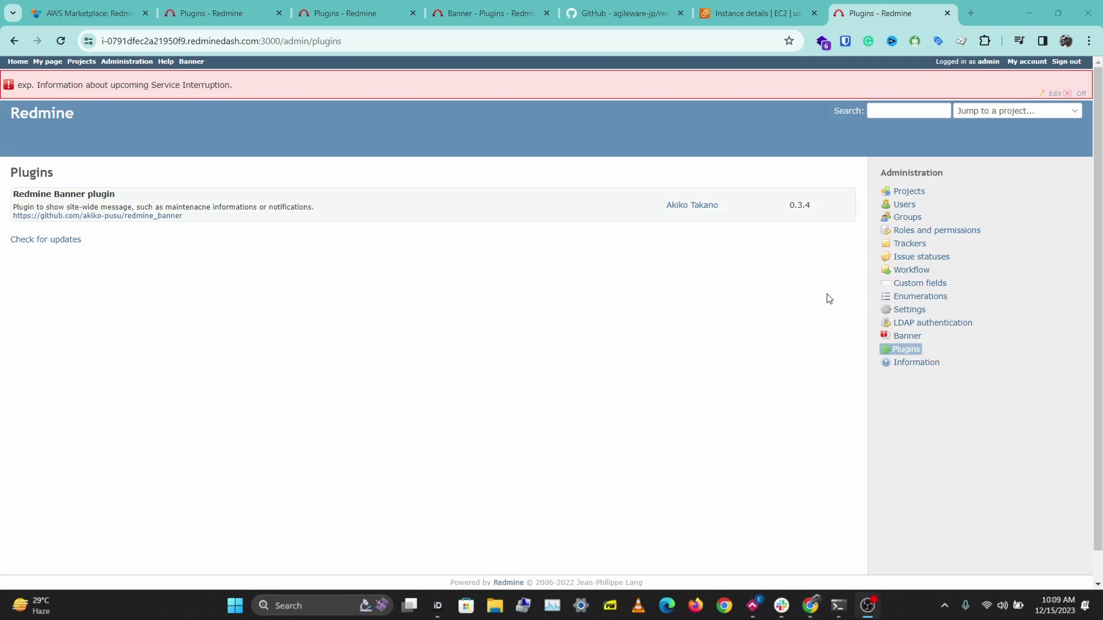
In the Banner settings, keep it shown to All users and make it a Warn message.
left_click(913, 338)
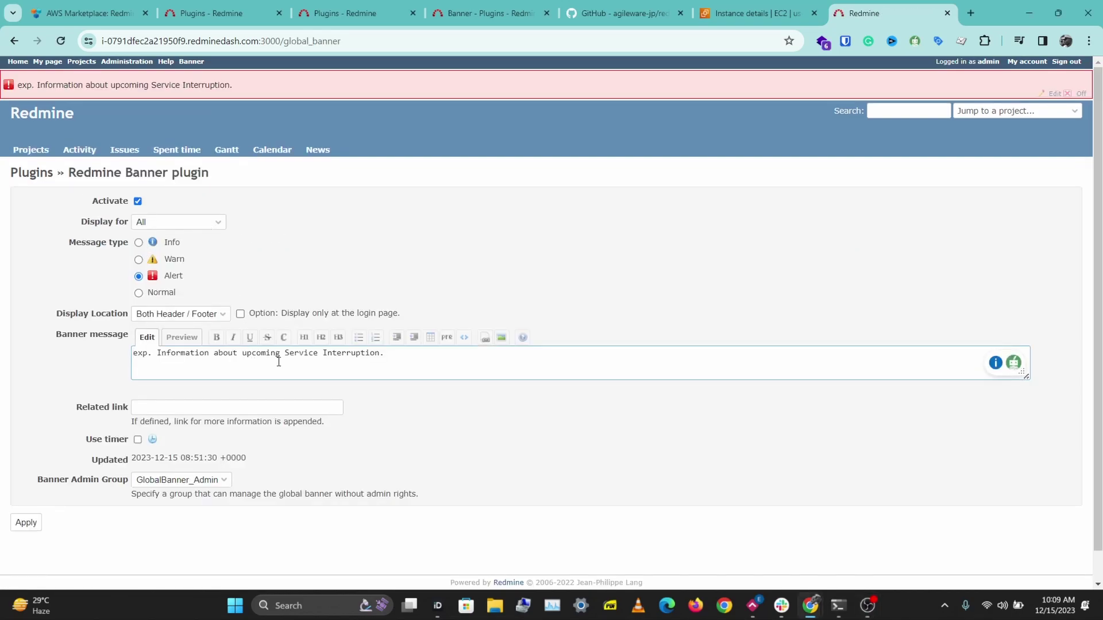
left_click_drag(450, 374, 133, 351)
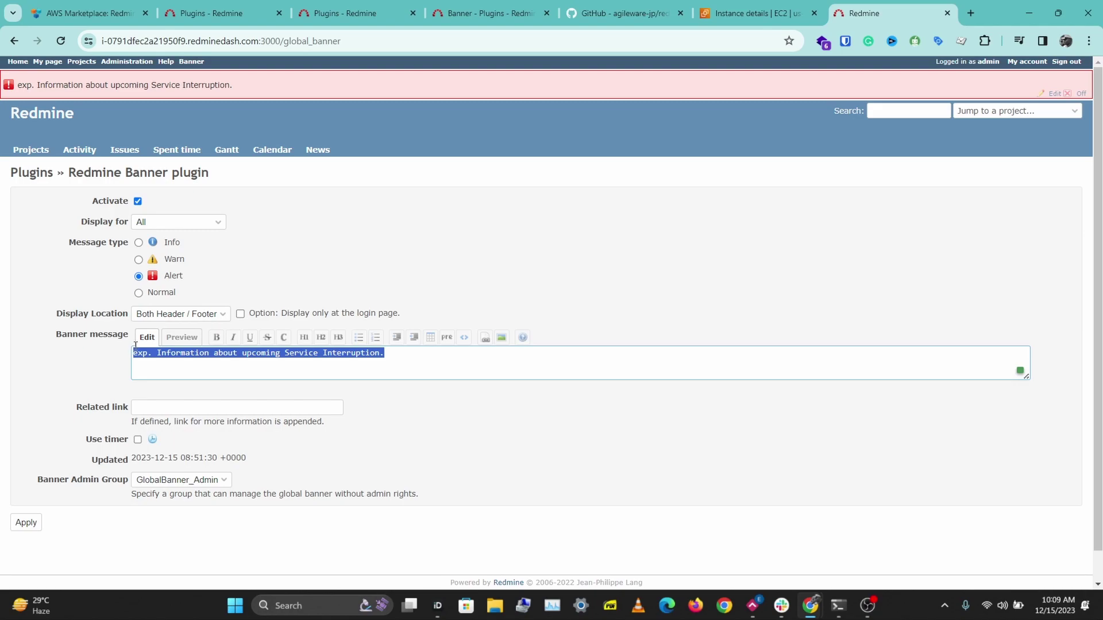
left_click(197, 224)
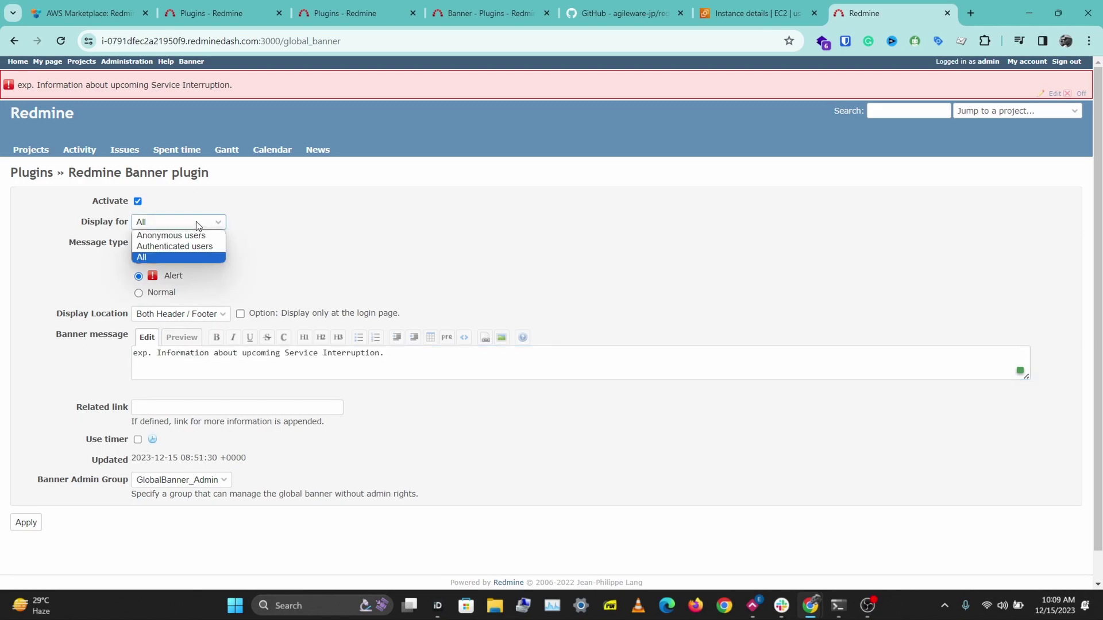
left_click(153, 258)
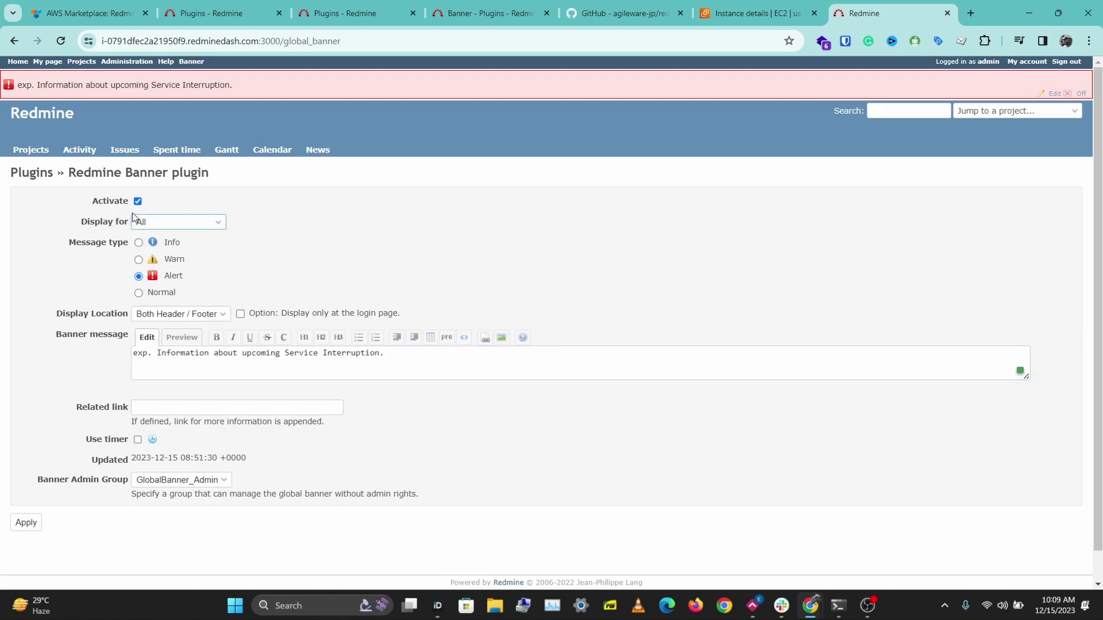
left_click(139, 260)
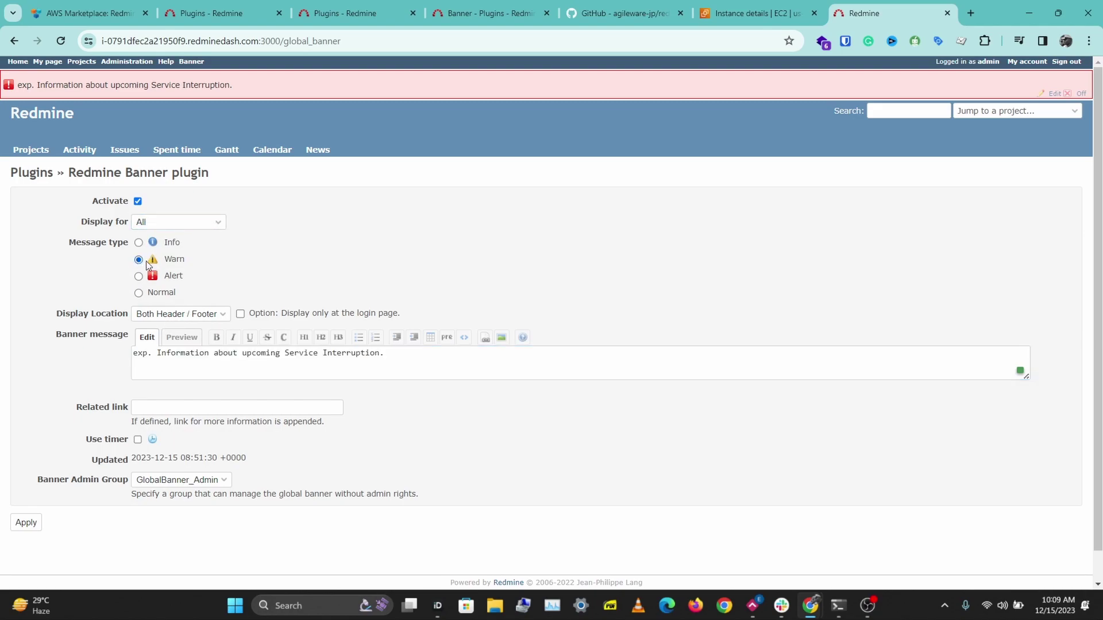
Replace the banner message with 'Remine Update inprogress. Log out and check back in 24 hours!'.
triple_click(386, 357)
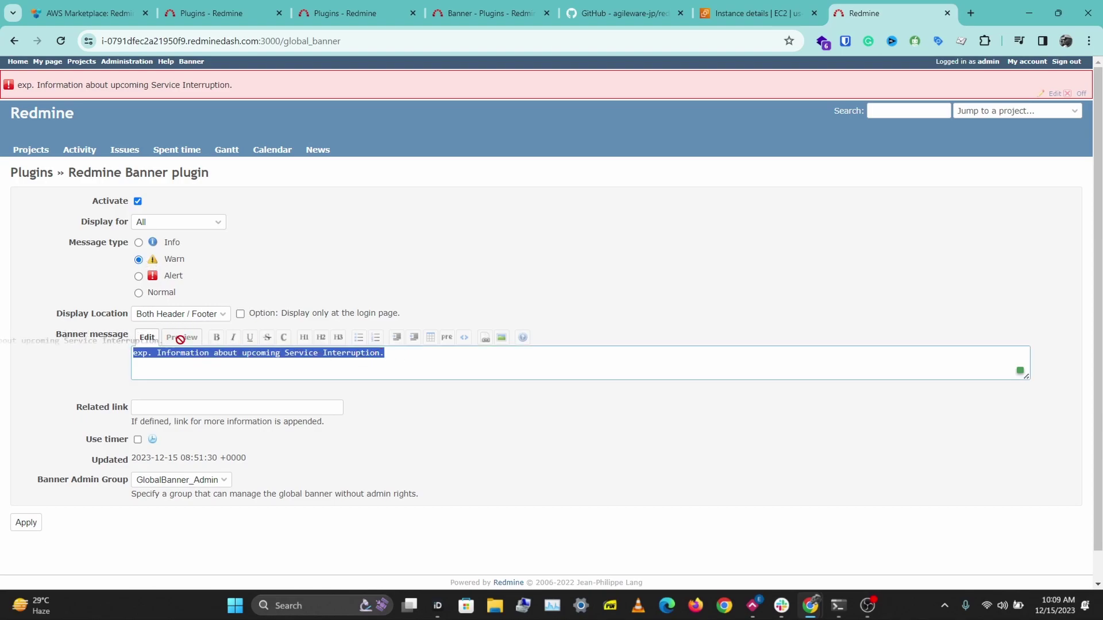
left_click(412, 365)
key("ctrl+a")
type("Main")
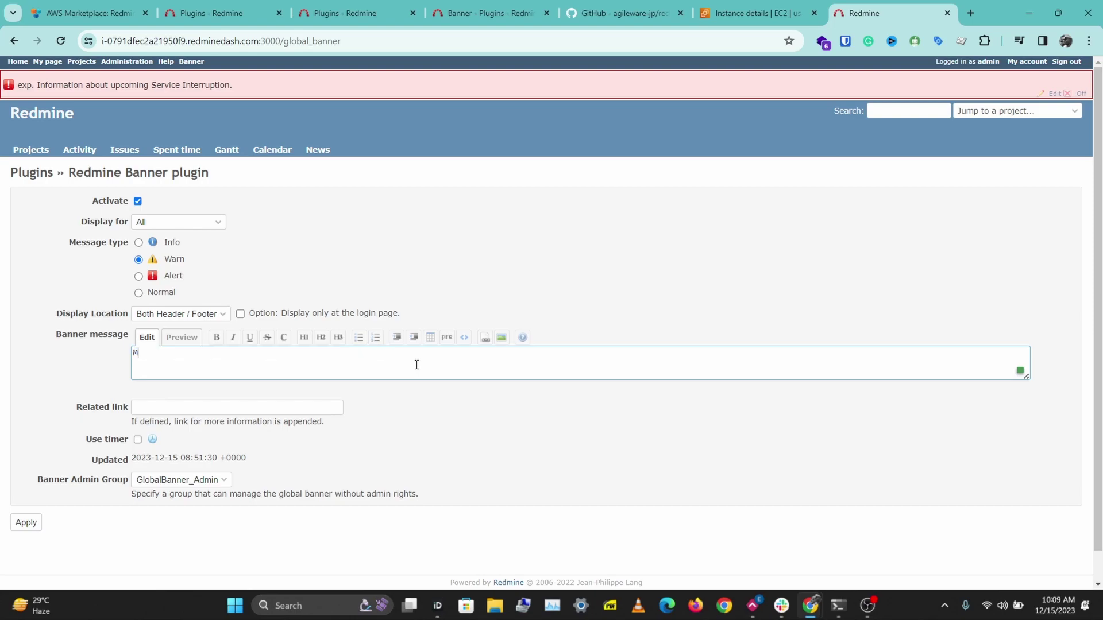
key("BackSpace")
key("BackSpace")
key("BackSpace")
type("Remine Update inprogress. Log out and check back in 24 hours!")
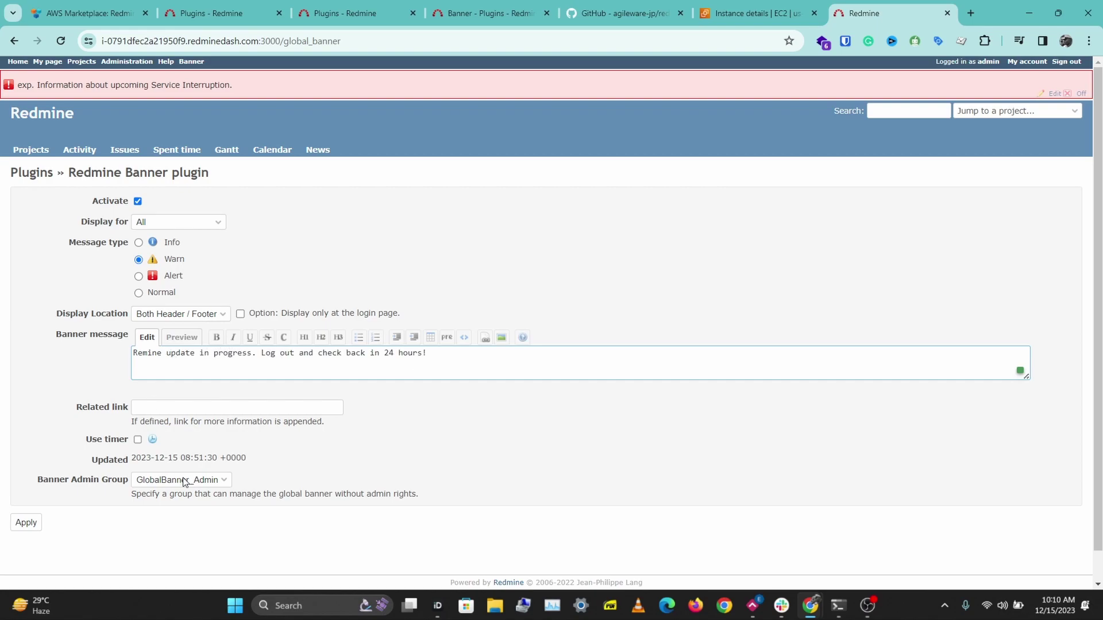
Keep the banner in both header and footer, then apply and confirm the changes.
scroll(192, 413, "down", 1)
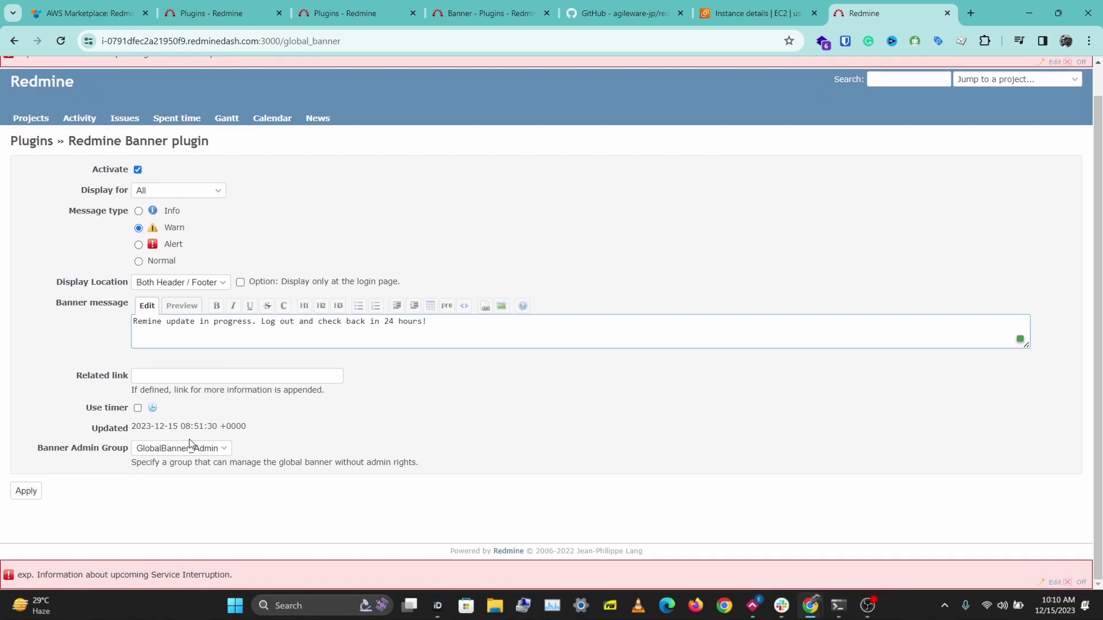
left_click(194, 282)
left_click(158, 314)
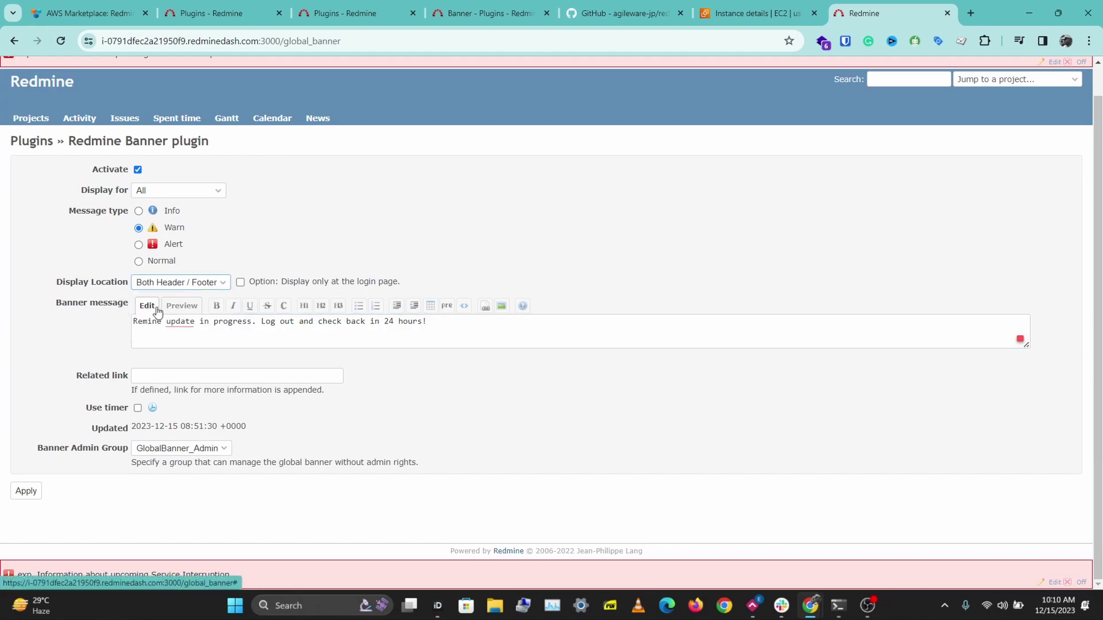
left_click(32, 491)
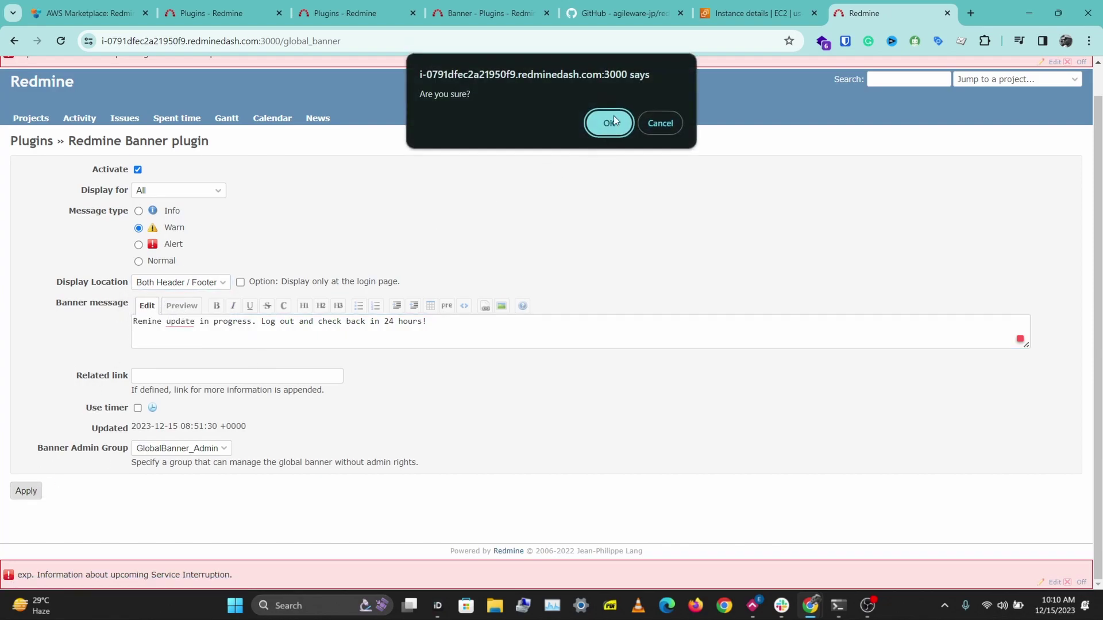
left_click(613, 119)
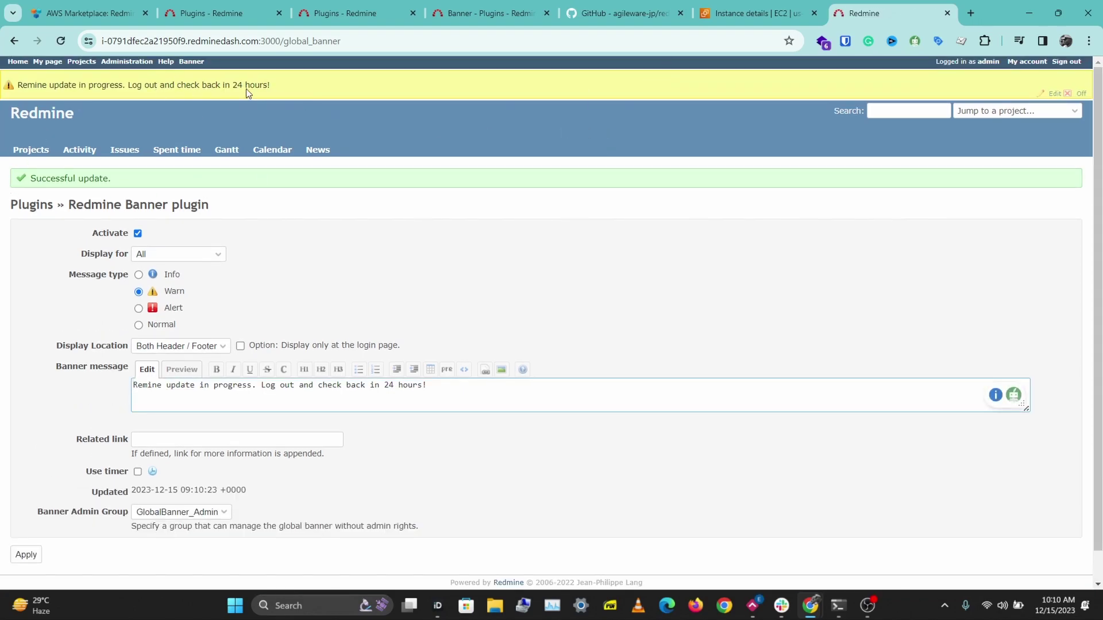
Open a Redmine page in a new tab to check the yellow warning banner.
right_click(46, 66)
left_click(50, 74)
left_click(872, 15)
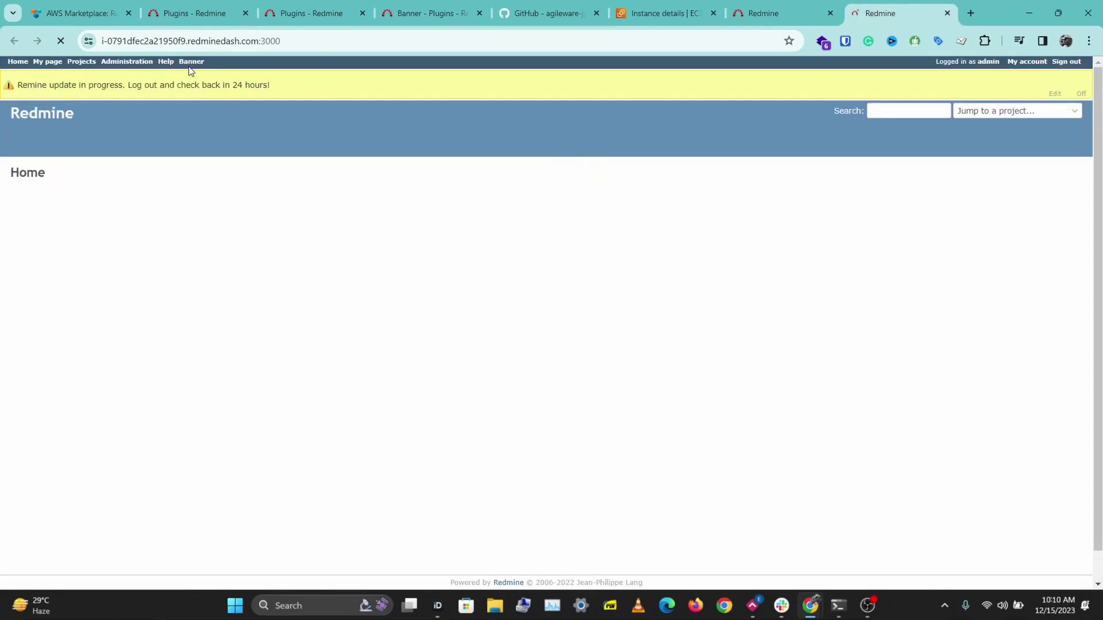
scroll(722, 241, "down", 2)
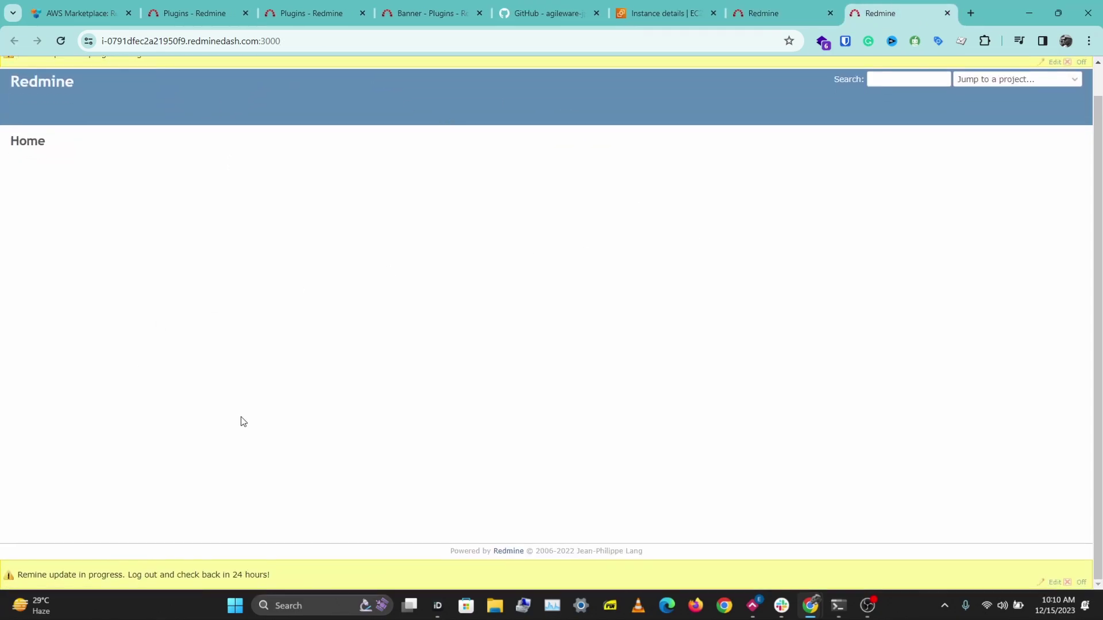
scroll(735, 454, "up", 2)
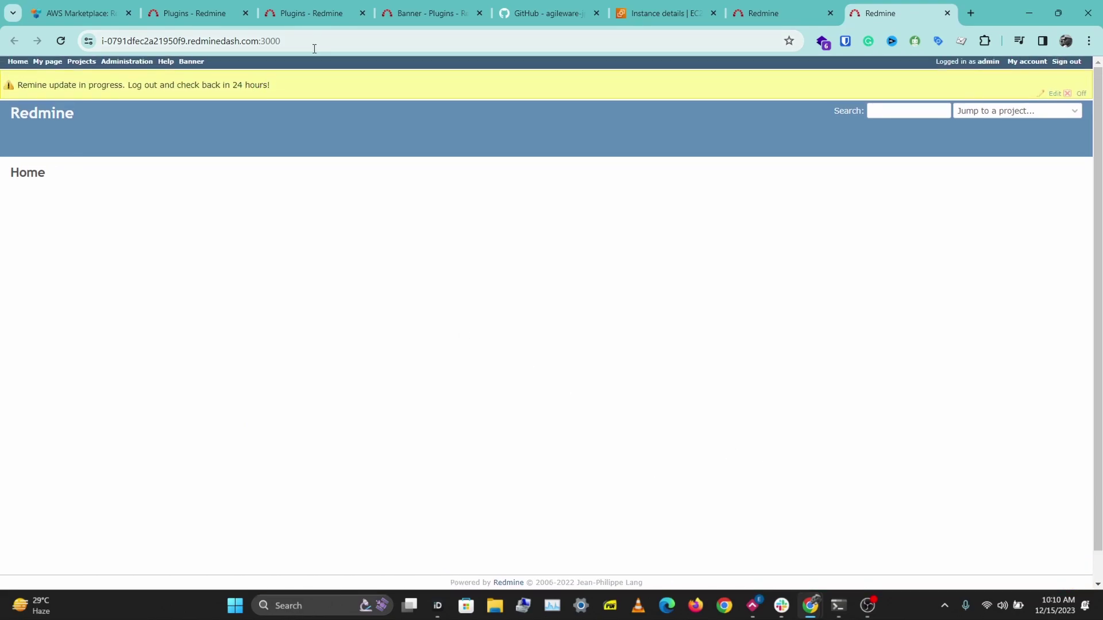
Copy the plugin uninstall migration command from the redmine.org Plugins wiki, then switch to PowerShell.
left_click(201, 12)
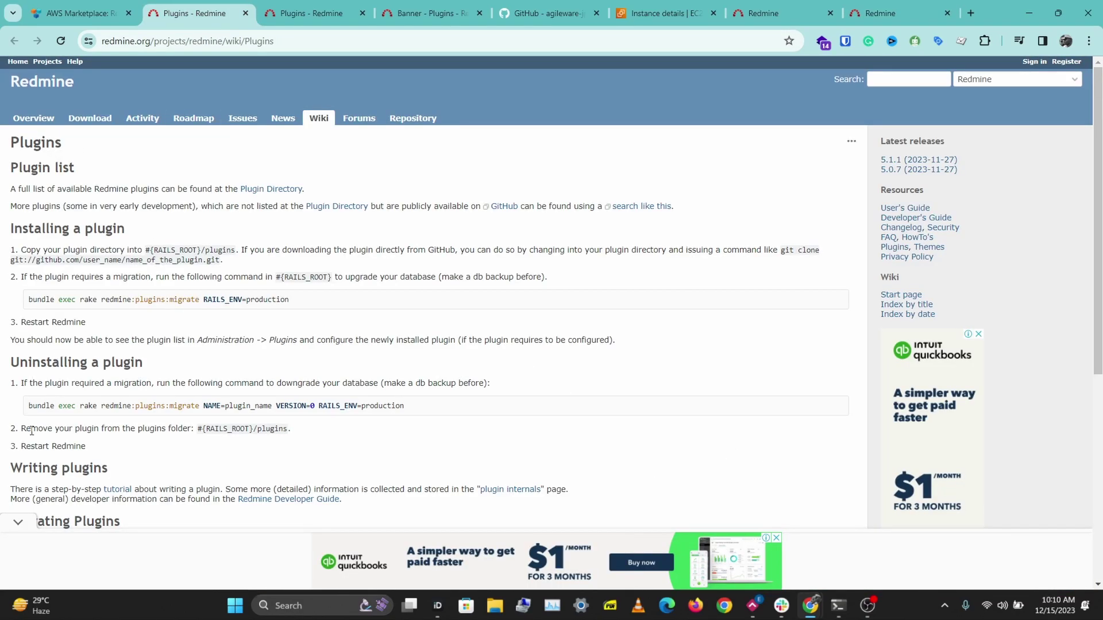
left_click_drag(29, 405, 404, 406)
right_click(385, 412)
left_click(462, 228)
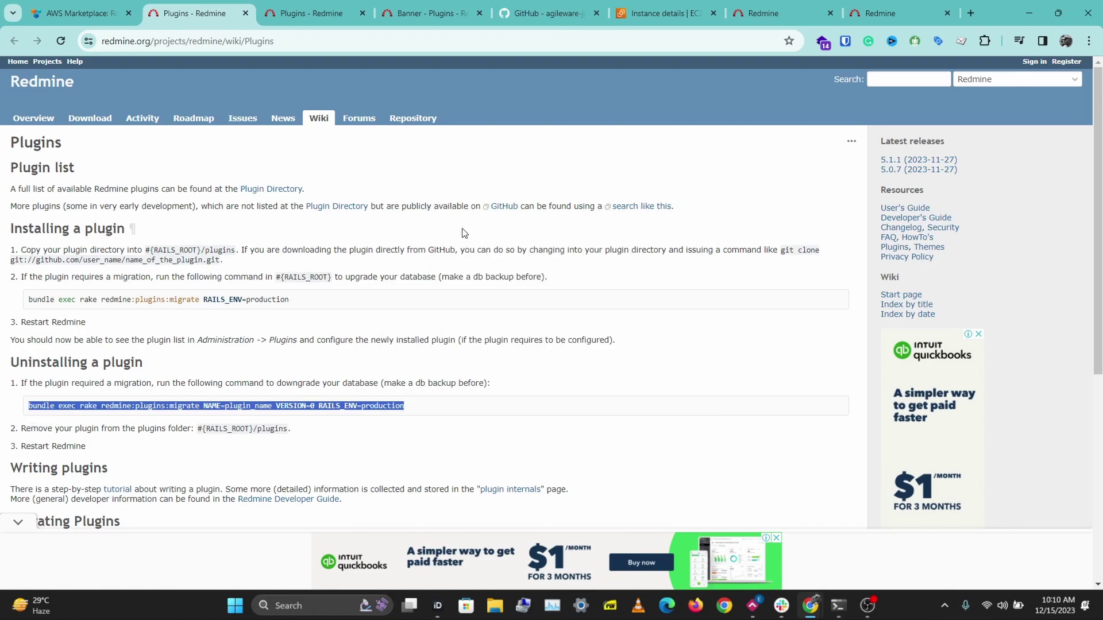
left_click(839, 605)
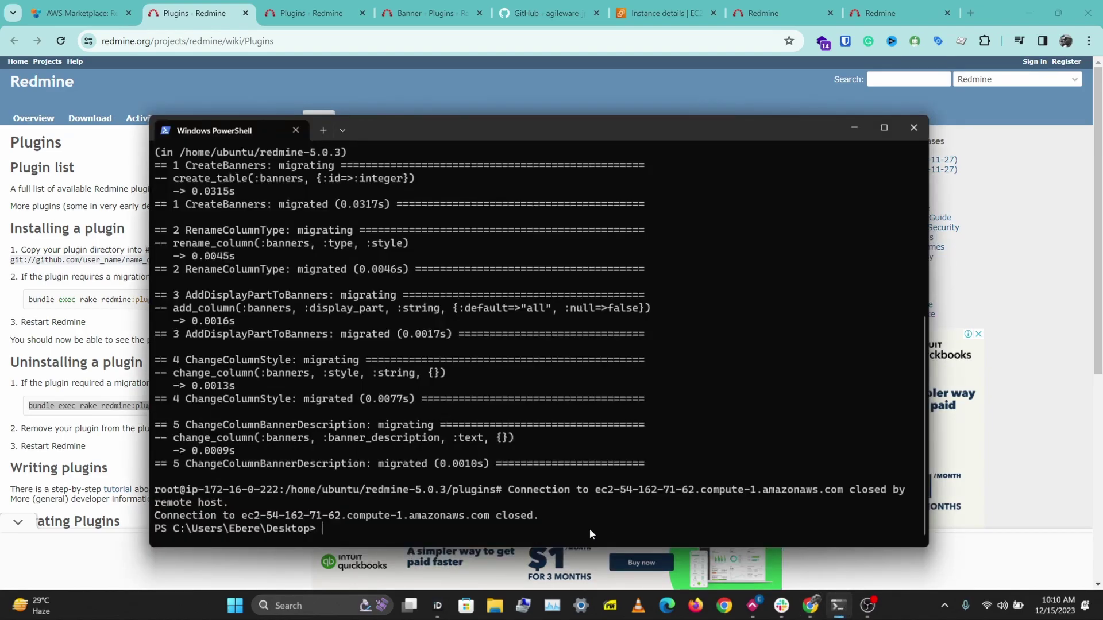
Reconnect to the server over SSH, move into redmine-5.0.3 and clear the screen.
key("Up")
key("Return")
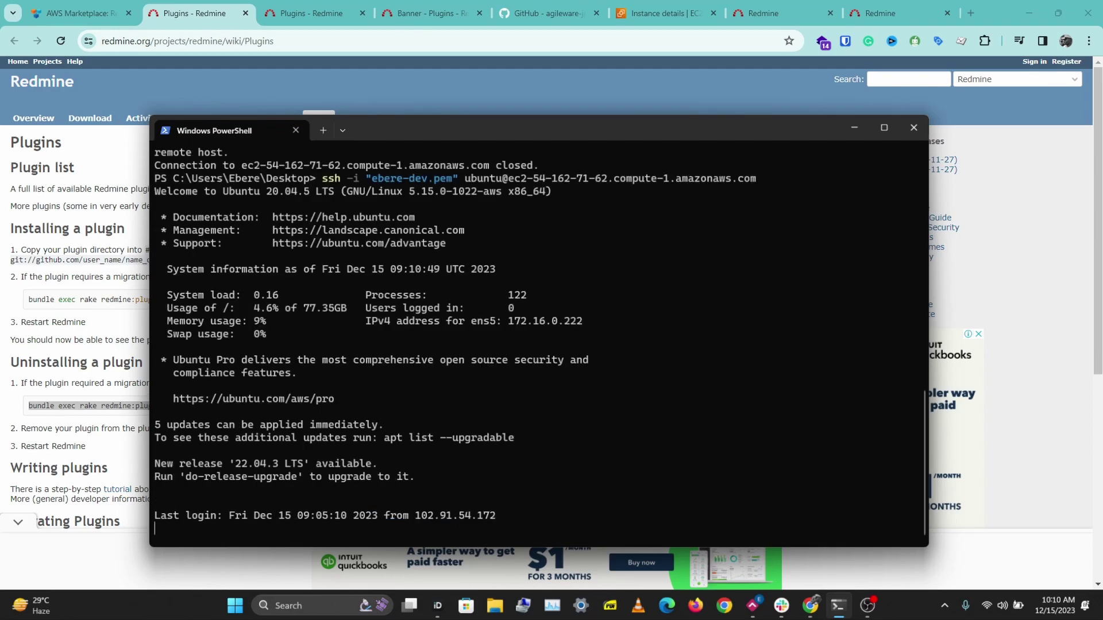
type("cd re")
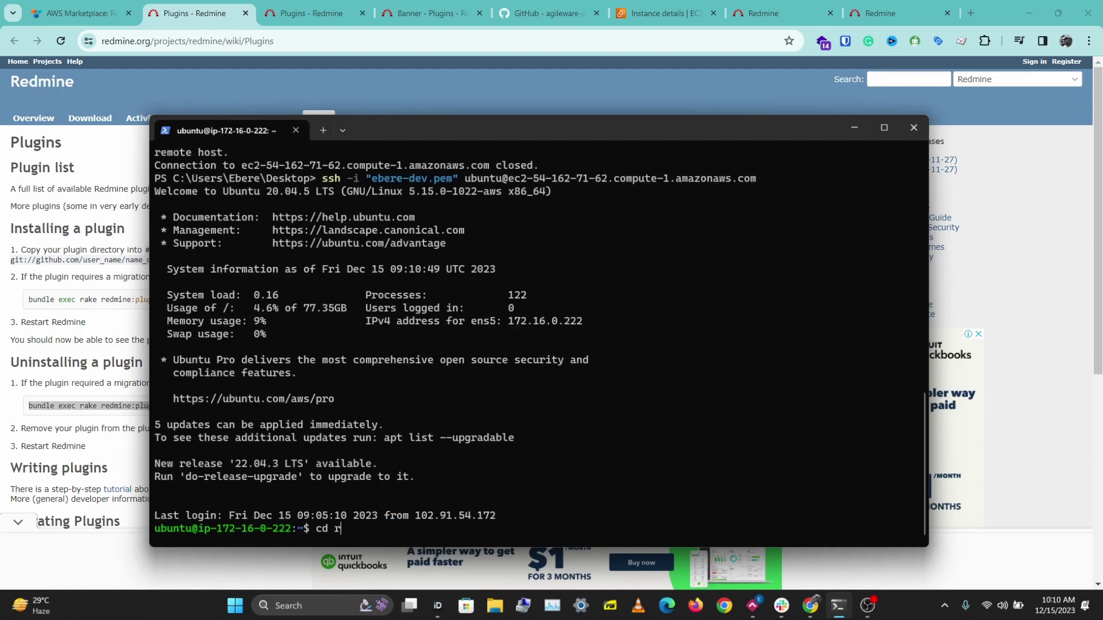
key("Tab")
key("Return")
type("clear")
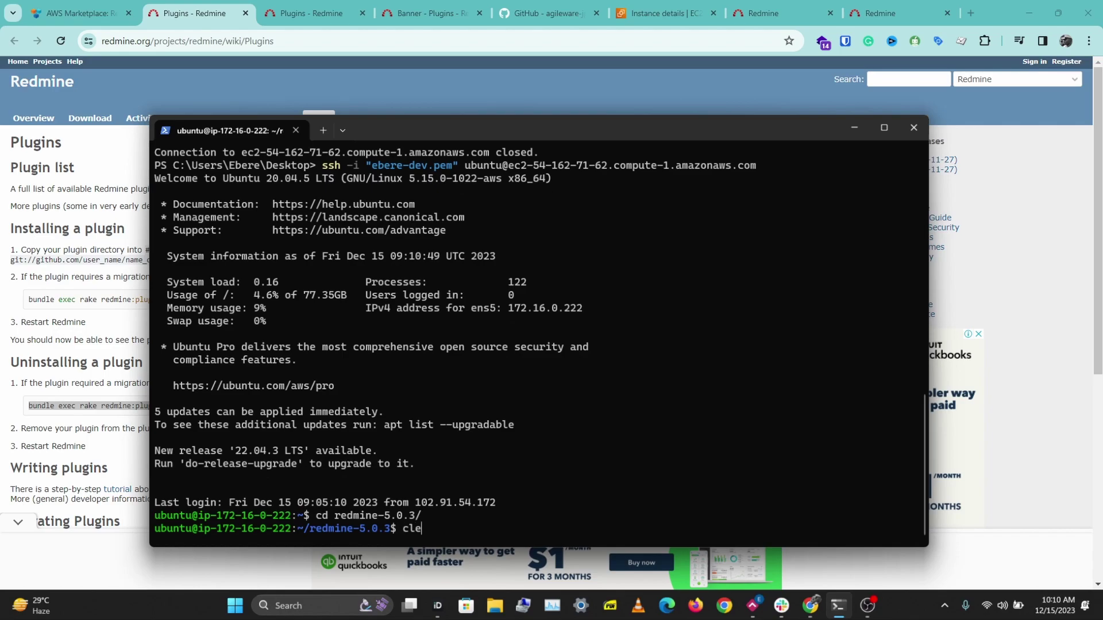
key("Return")
As root with sudo su, run the pasted VERSION=0 plugin migration rollback and list the folder.
type("sudo su")
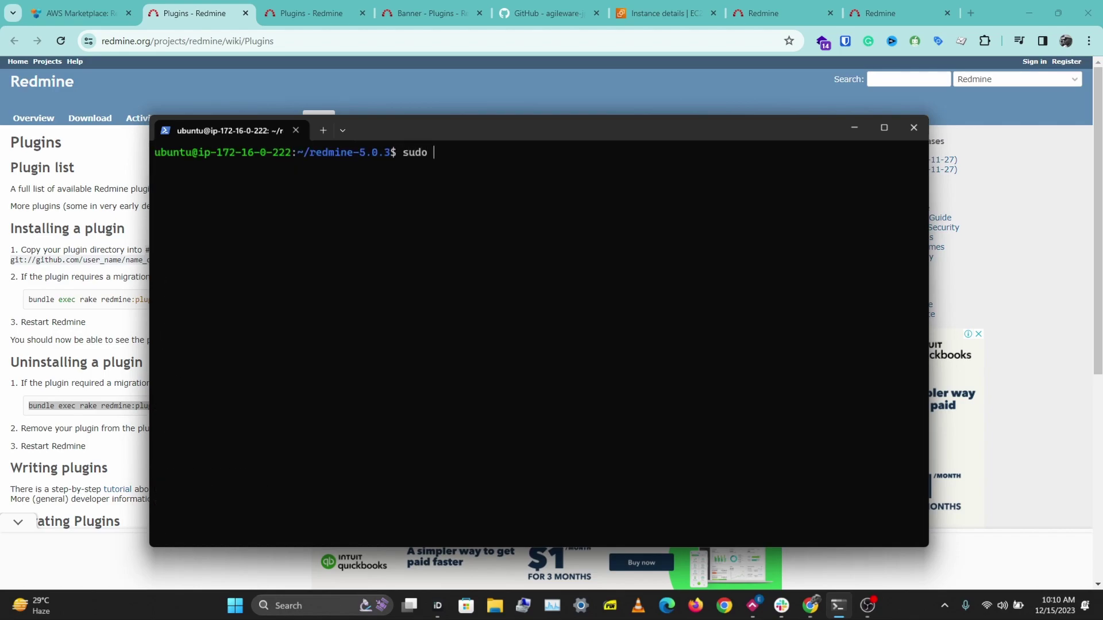
key("Return")
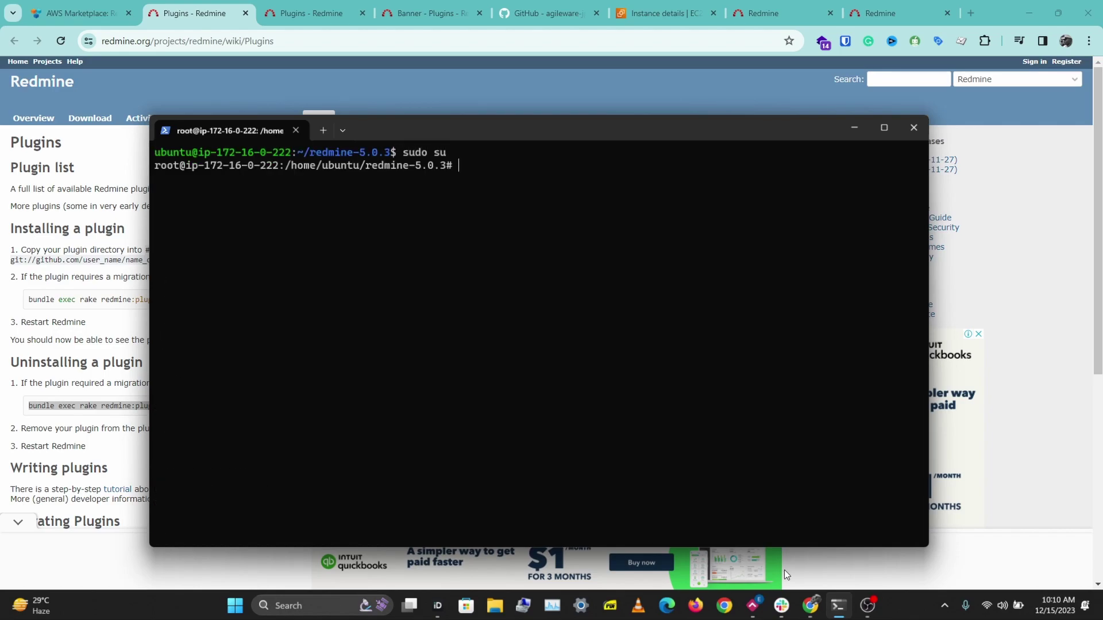
key("ctrl+v")
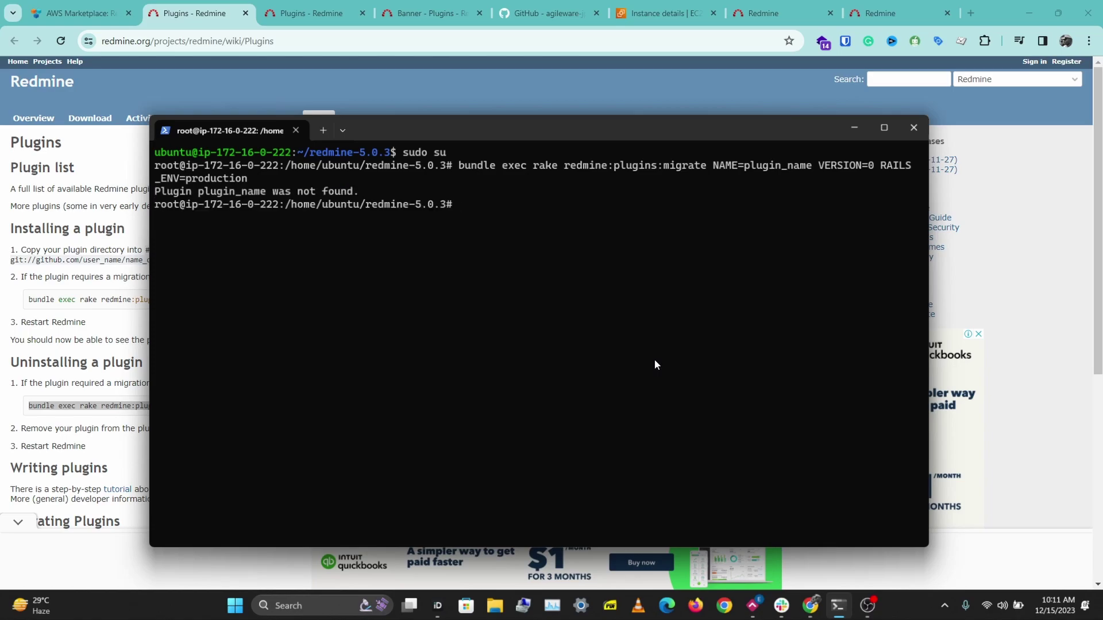
type("ls")
key("Return")
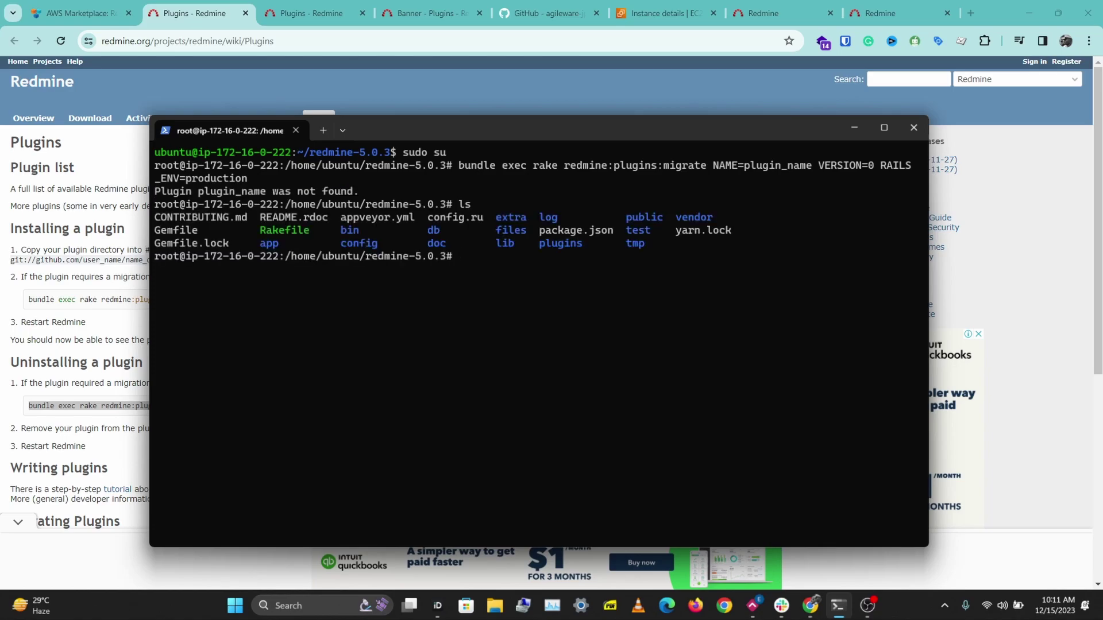
Go into the plugins folder and list the installed plugin folders.
type("cd pl")
key("Tab")
key("Return")
type("ls")
key("Return")
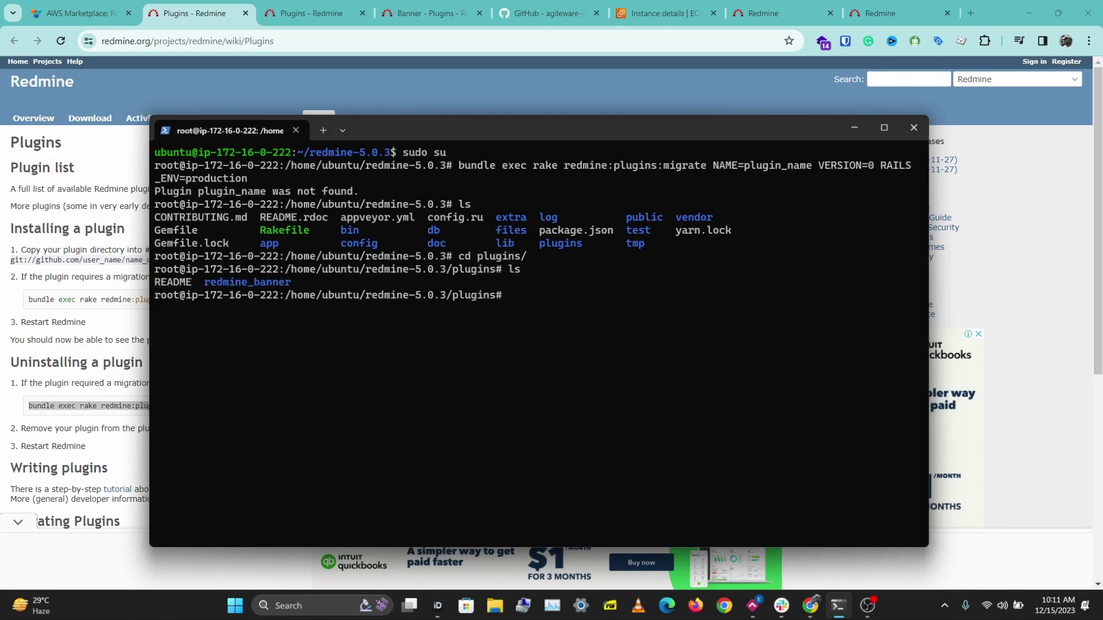
Delete redmine_banner/ with rm -rf and verify only README remains.
type("cd")
key("BackSpace")
key("BackSpace")
key("BackSpace")
type("r")
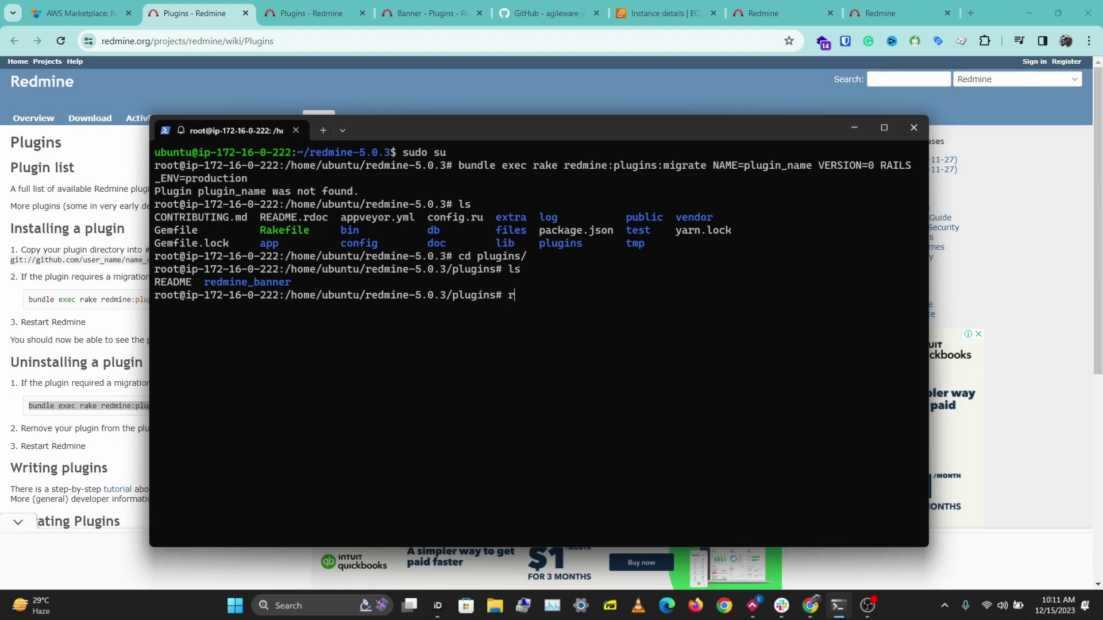
type("m -f")
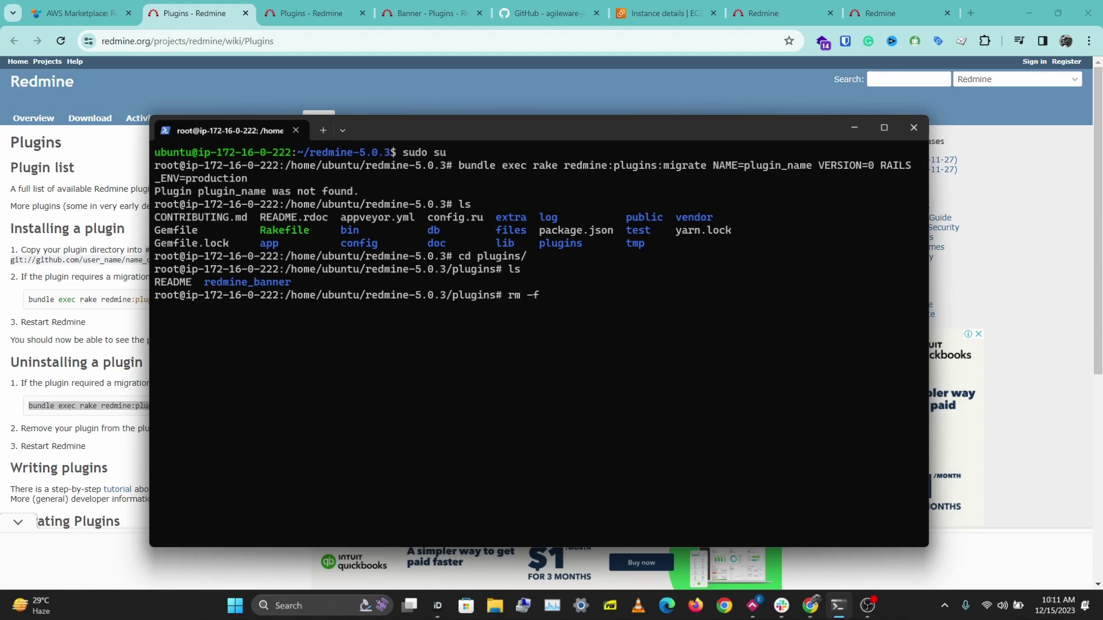
key("BackSpace")
type("rf")
type(" r")
key("Tab")
key("Return")
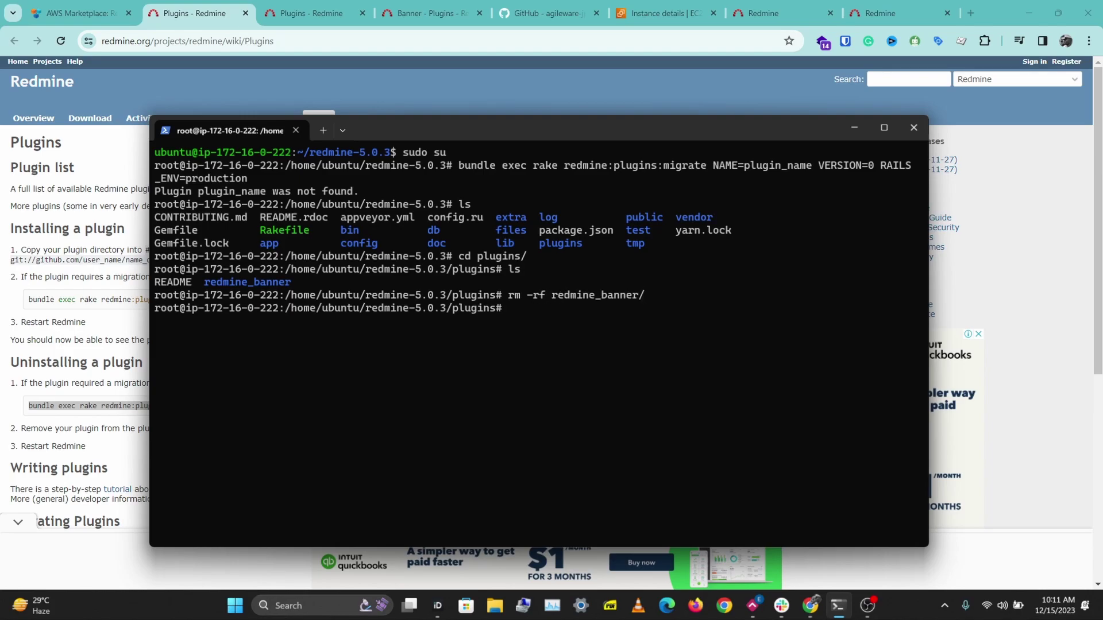
type("ls")
key("Return")
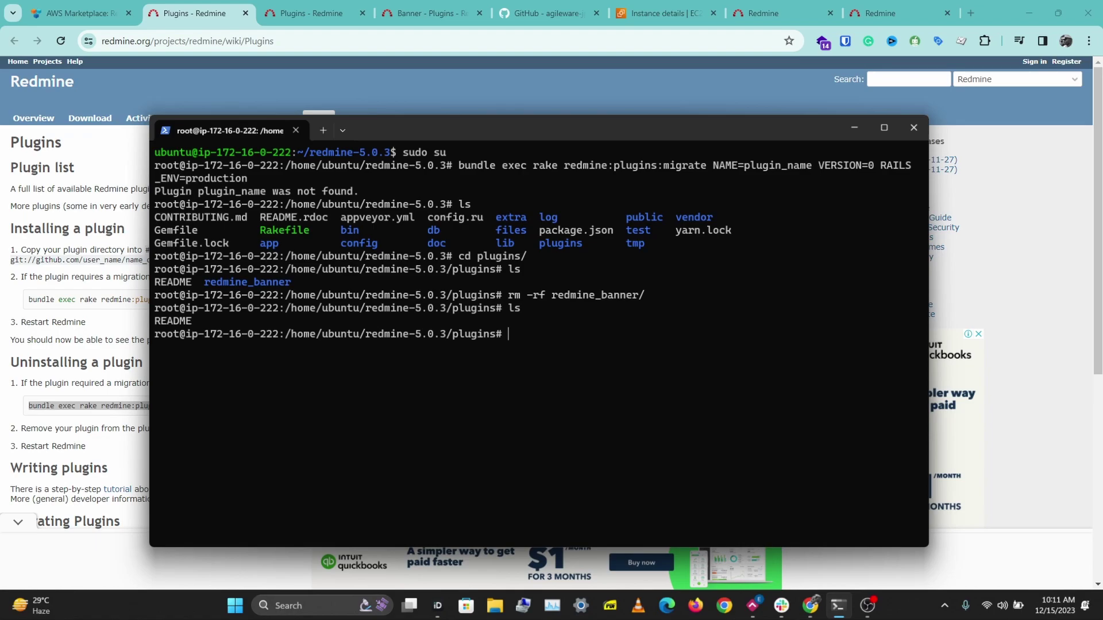
Reboot the Redmine EC2 instance via Instance state > Reboot instance, then return to the Redmine tab.
left_click(646, 18)
left_click(871, 156)
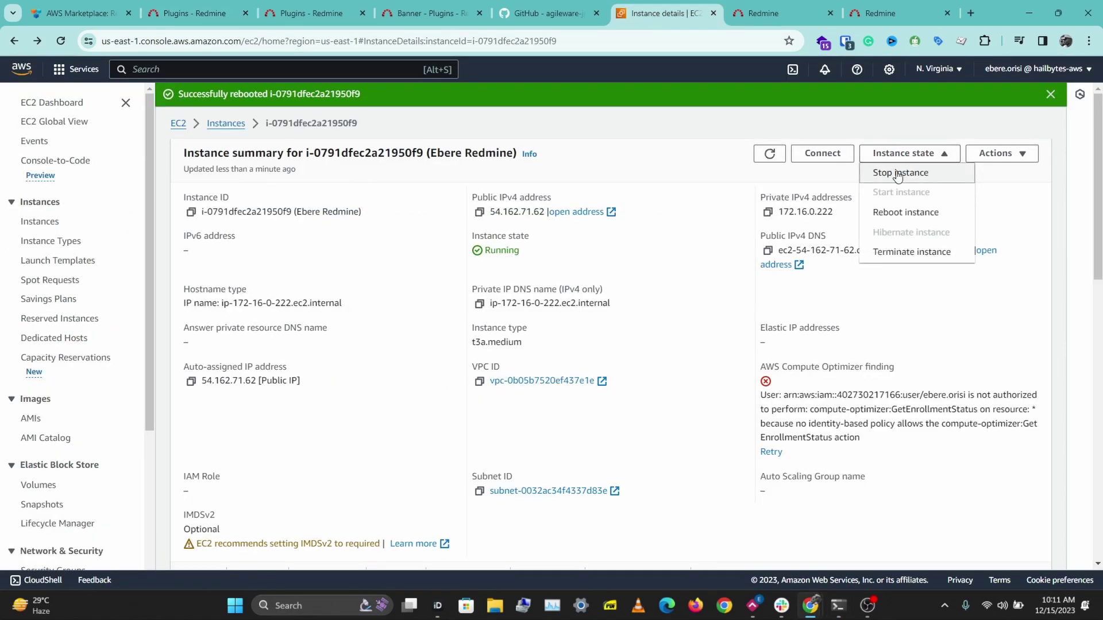
left_click(953, 213)
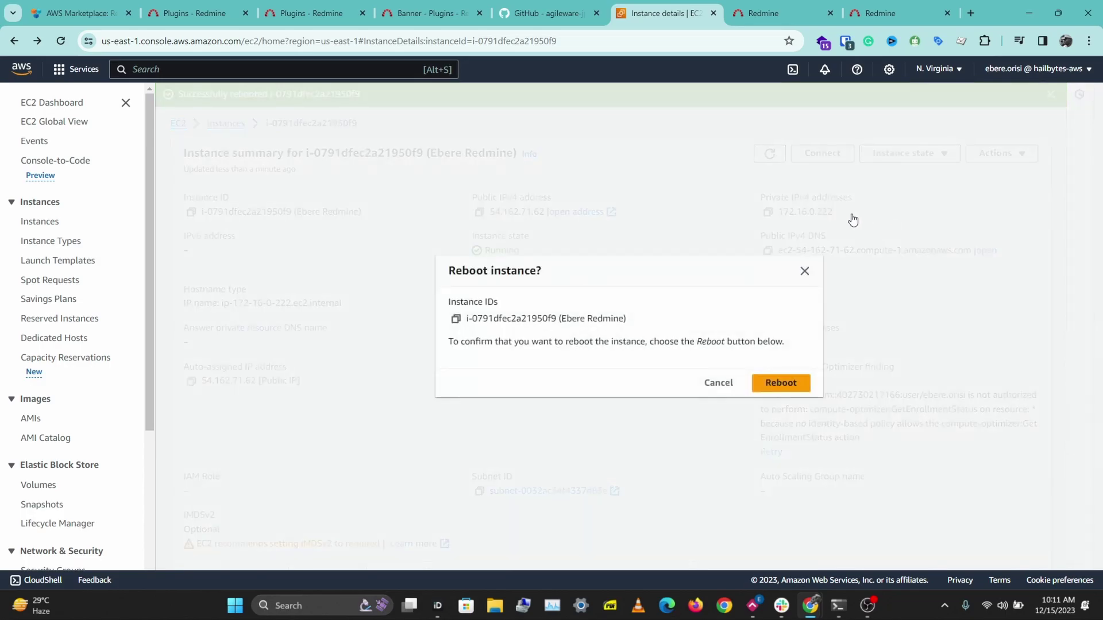
left_click(782, 384)
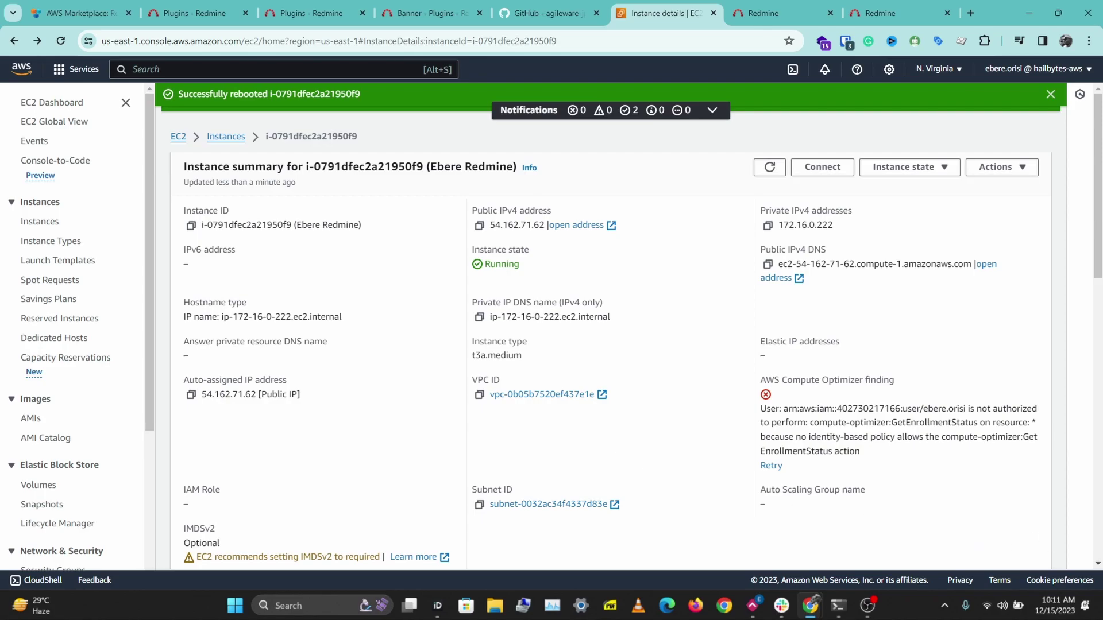
key("alt+Tab")
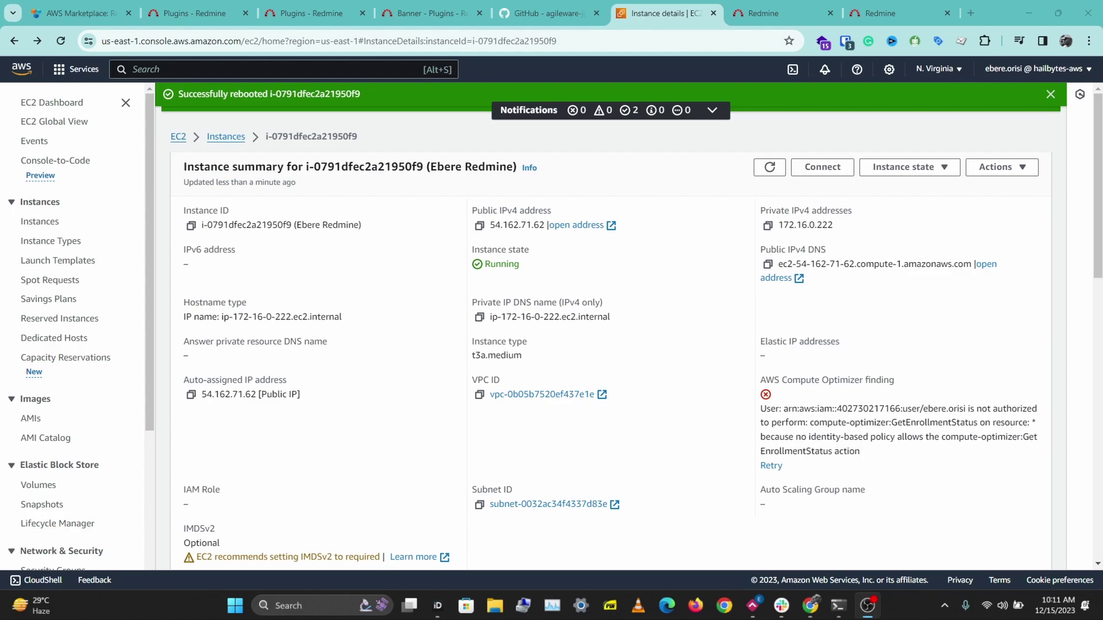
key("ctrl+9")
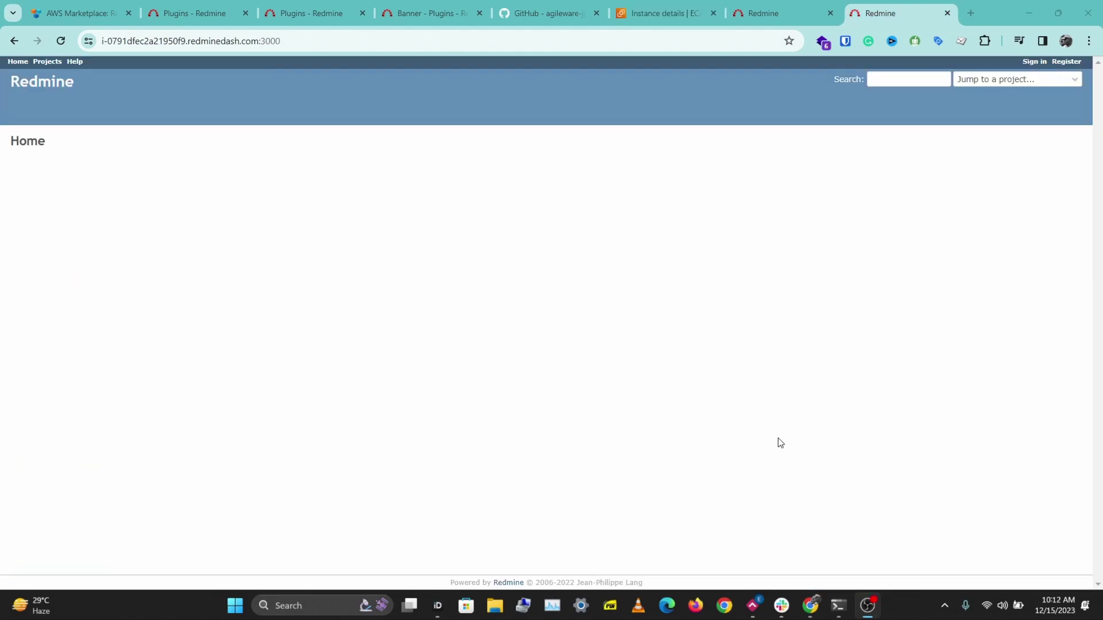
Sign in to Redmine as admin with the saved login and password.
left_click(727, 325)
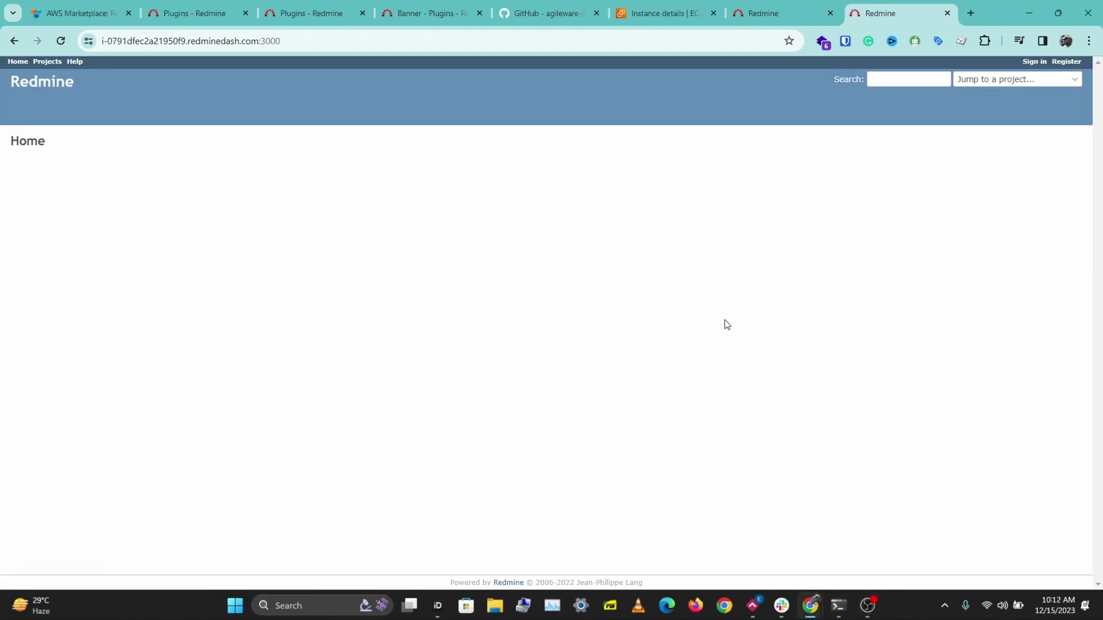
left_click(1028, 65)
left_click(505, 210)
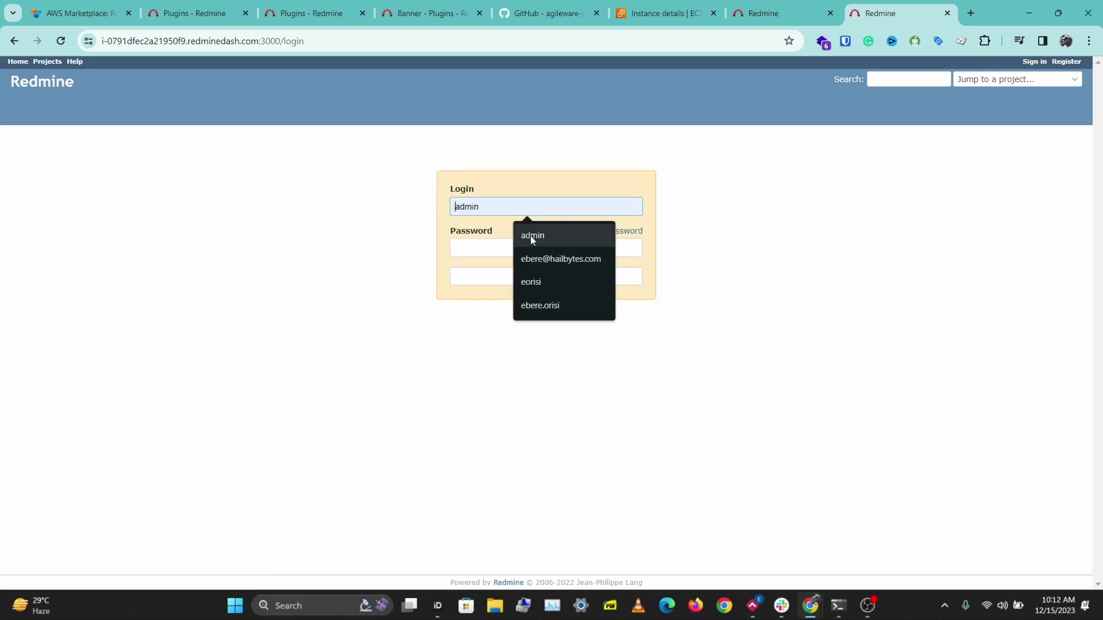
left_click(529, 236)
left_click(188, 42)
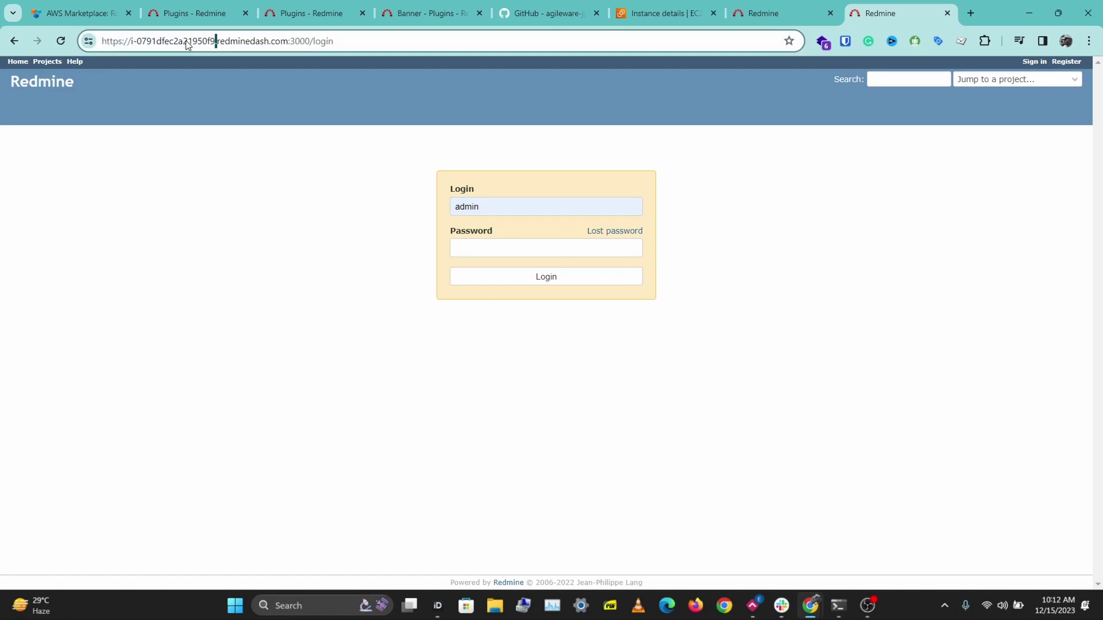
left_click_drag(216, 41, 130, 43)
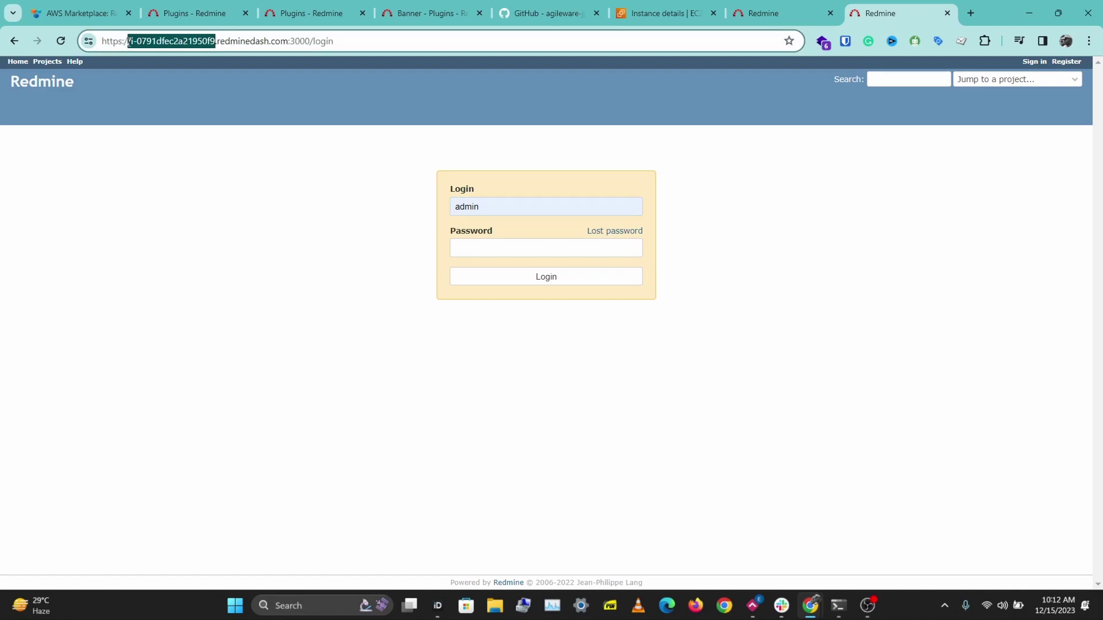
left_click(550, 248)
left_click(525, 275)
left_click(522, 276)
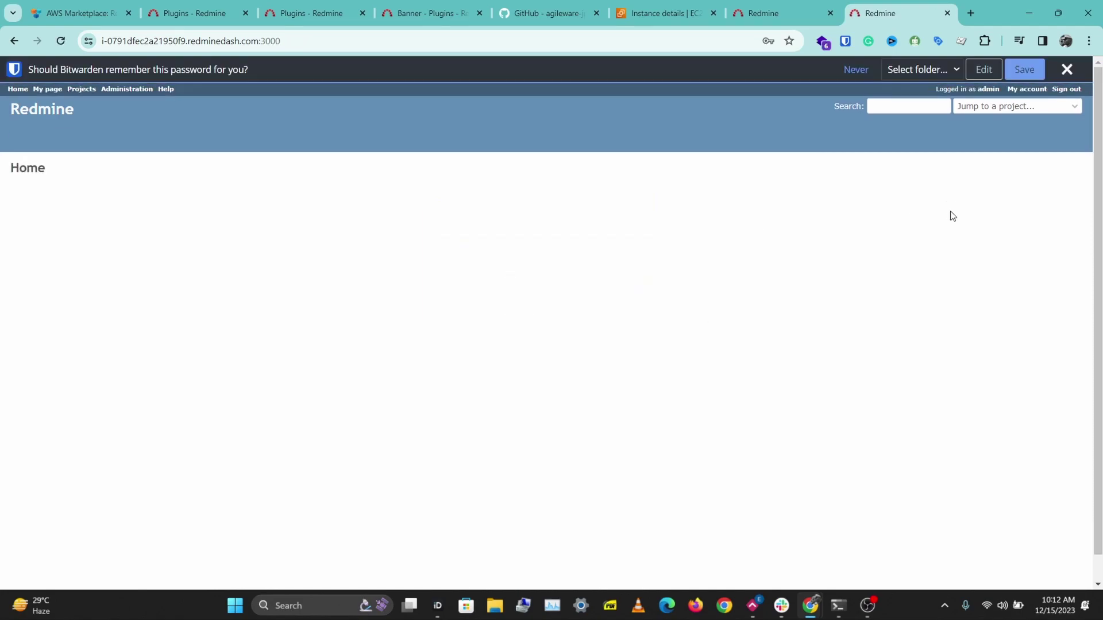
Dismiss the password prompt and open Administration > Plugins, now showing no plugins.
left_click(1067, 68)
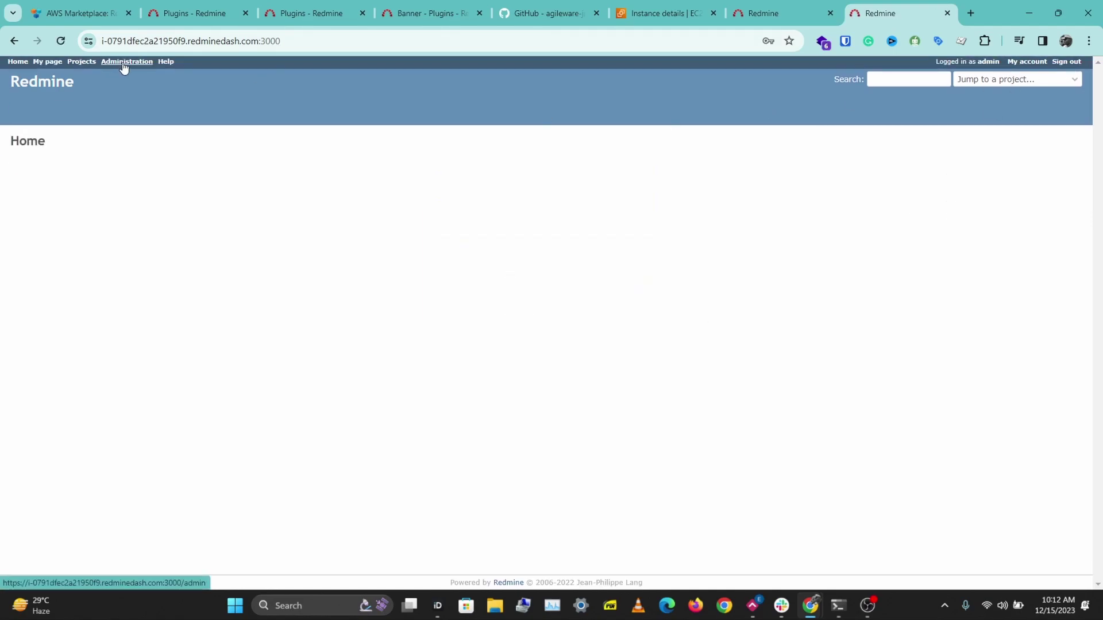
left_click(123, 63)
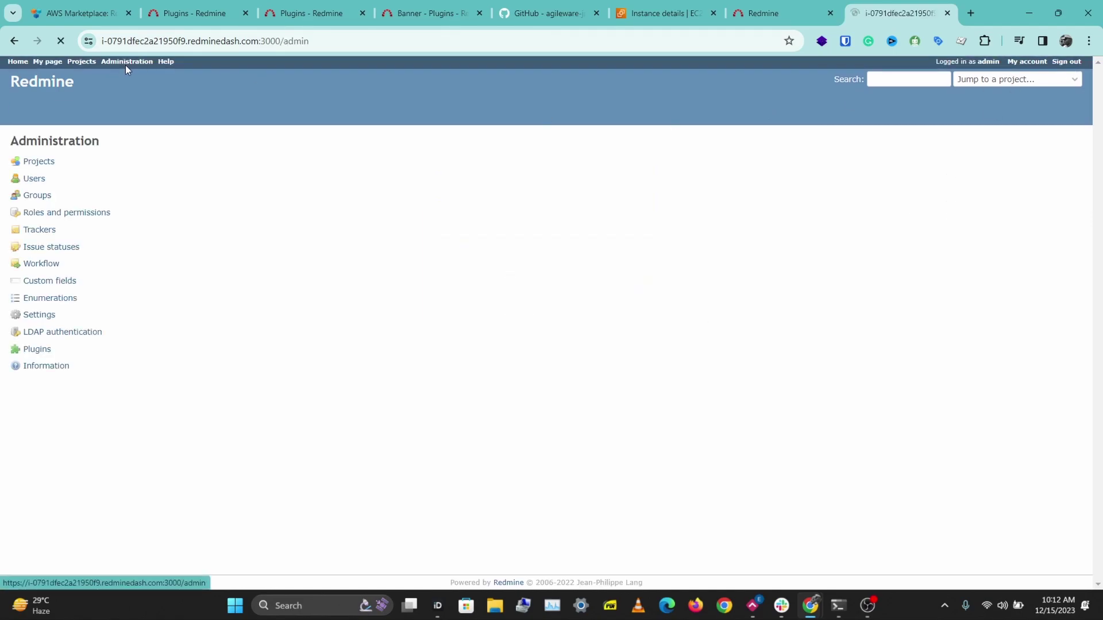
left_click(68, 347)
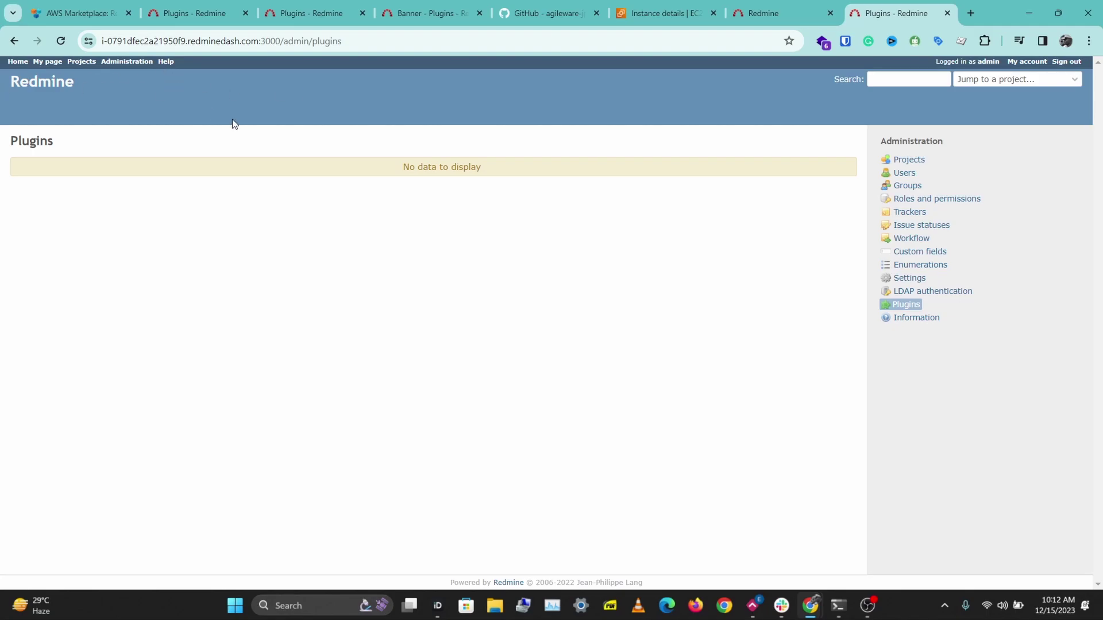
Look through the Plugins Directory and AWS Marketplace tabs, ending on the redmine.org Plugins wiki guide.
left_click(193, 13)
left_click(326, 6)
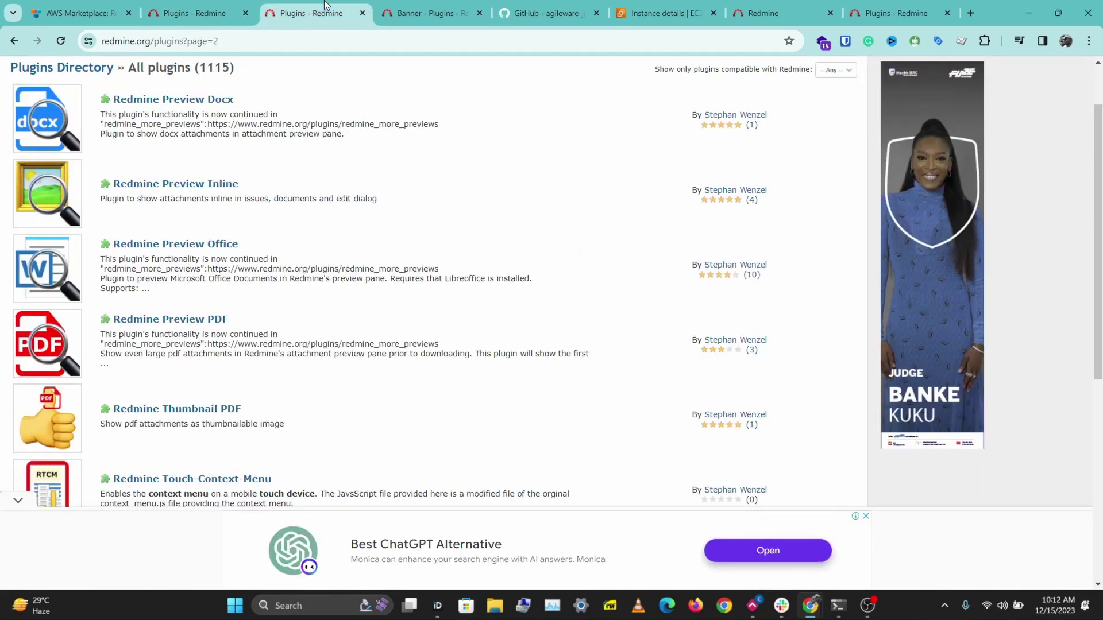
scroll(328, 133, "up", 2)
scroll(320, 140, "down", 6)
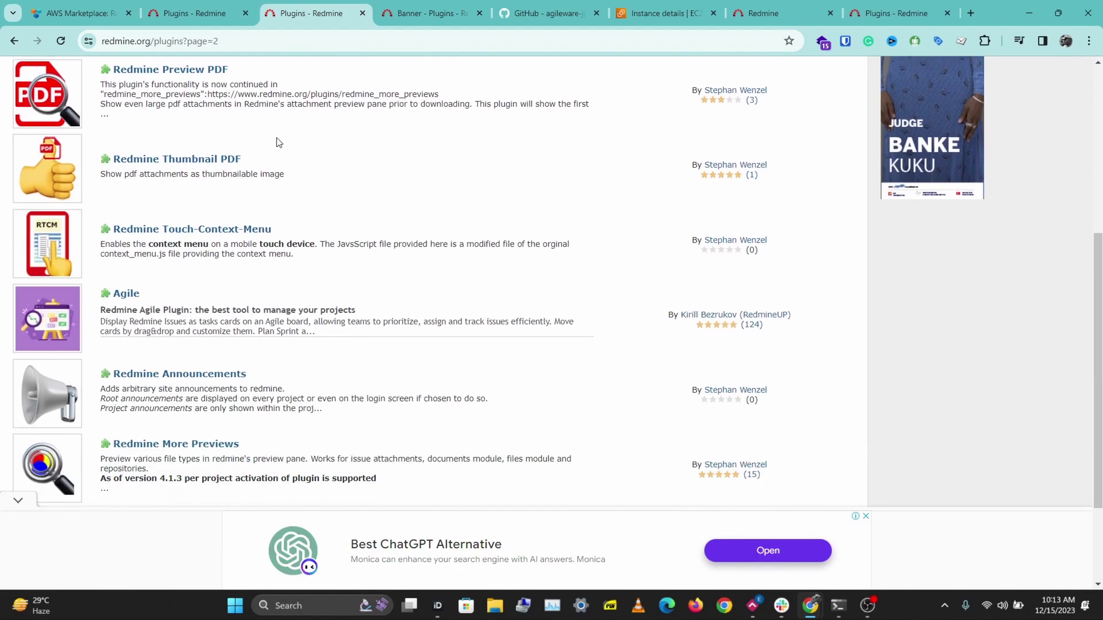
left_click(212, 13)
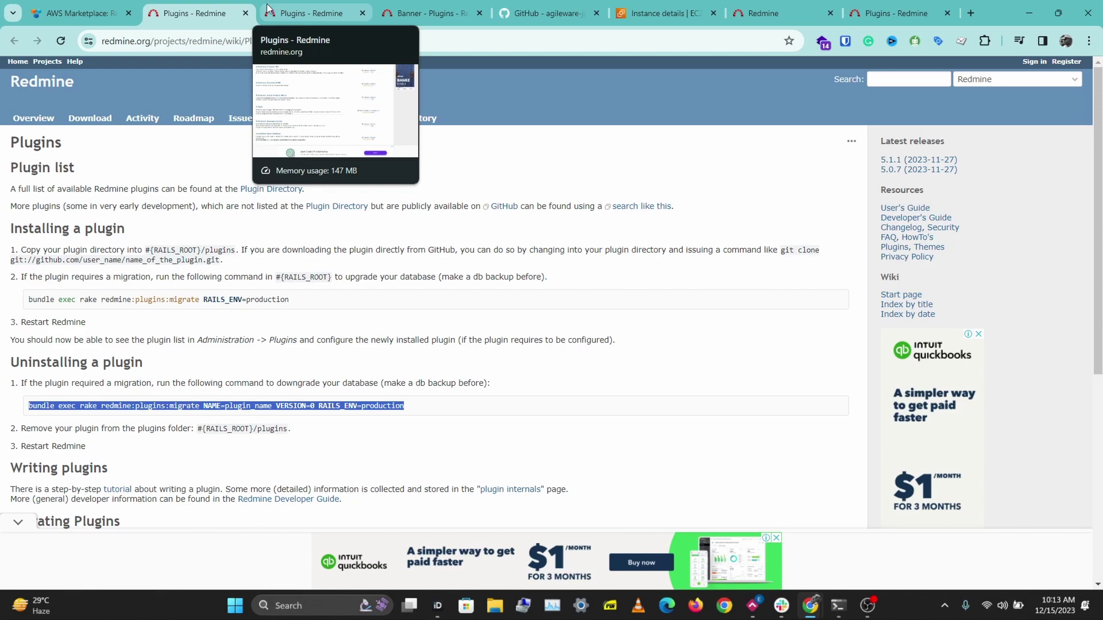
left_click(78, 13)
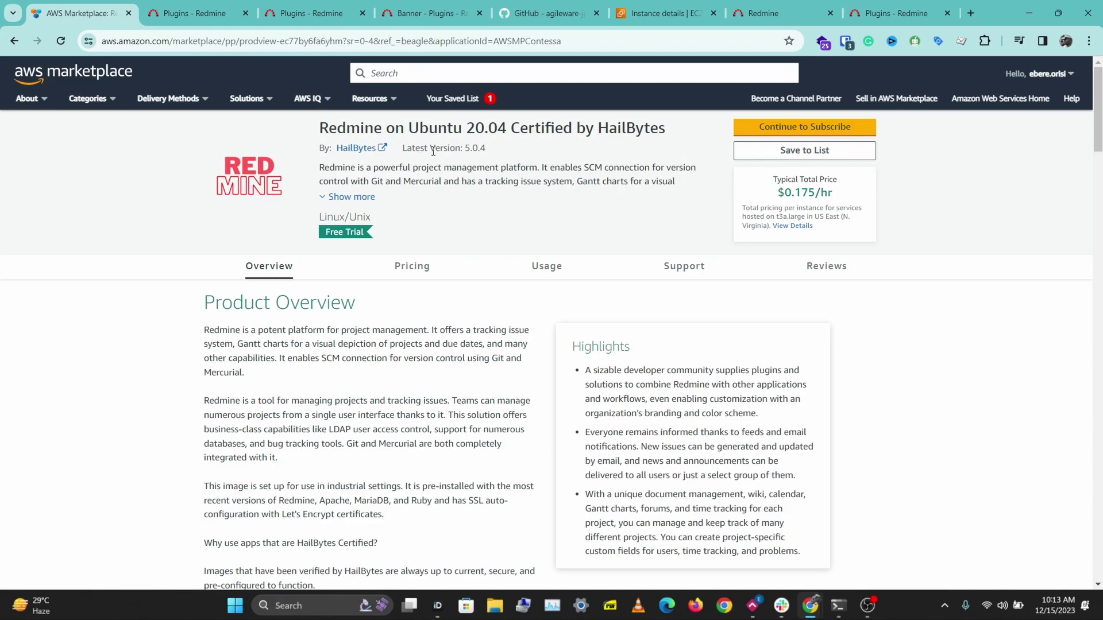
left_click(212, 9)
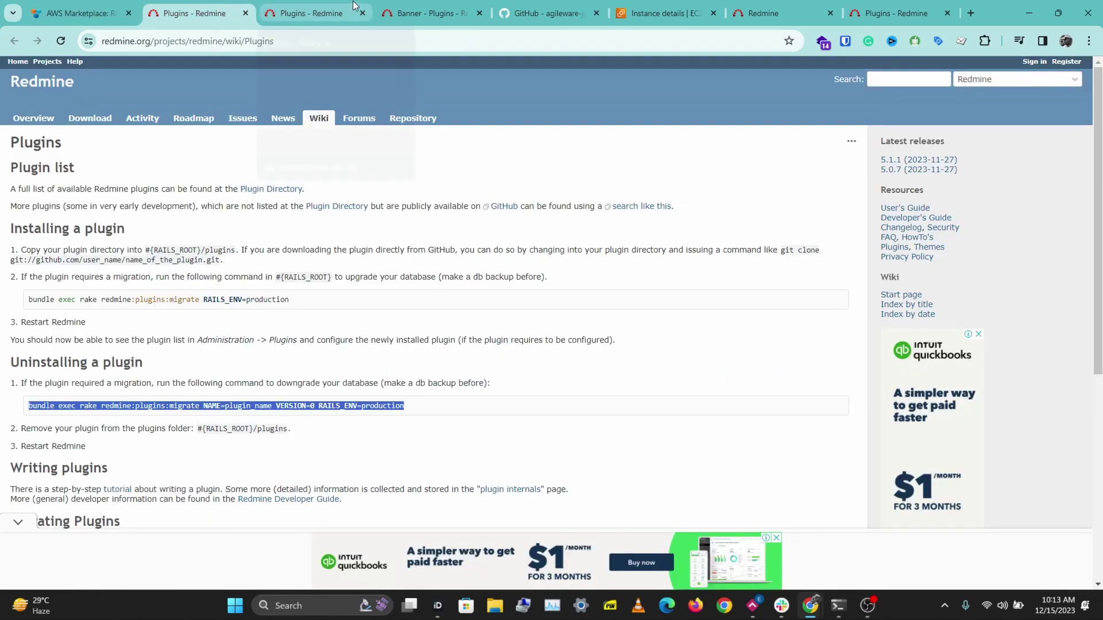
mouse_move(354, 5)
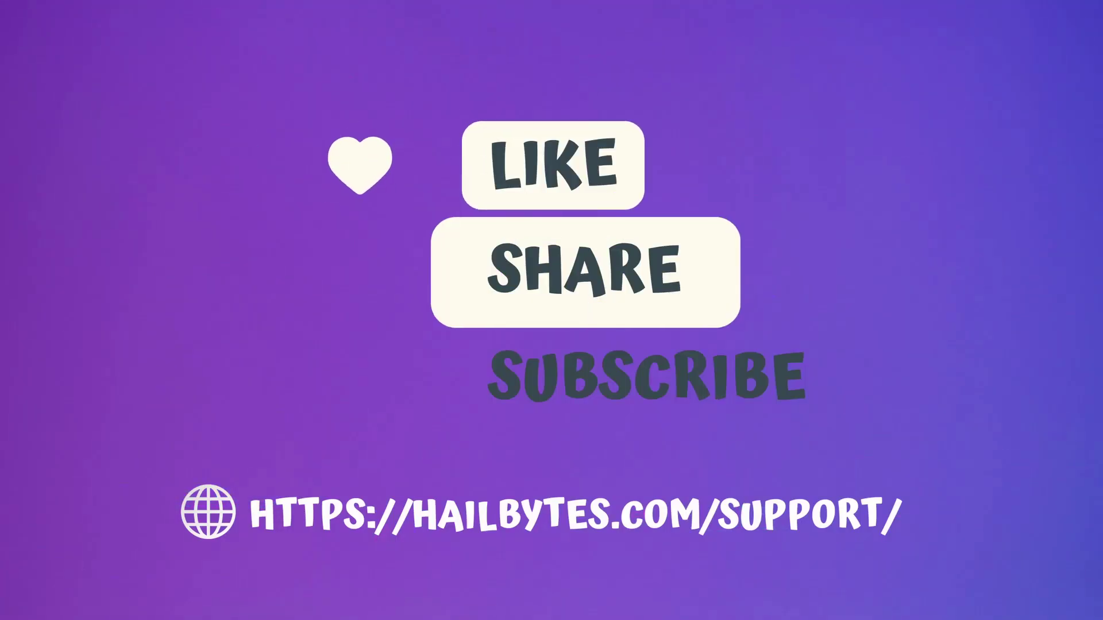